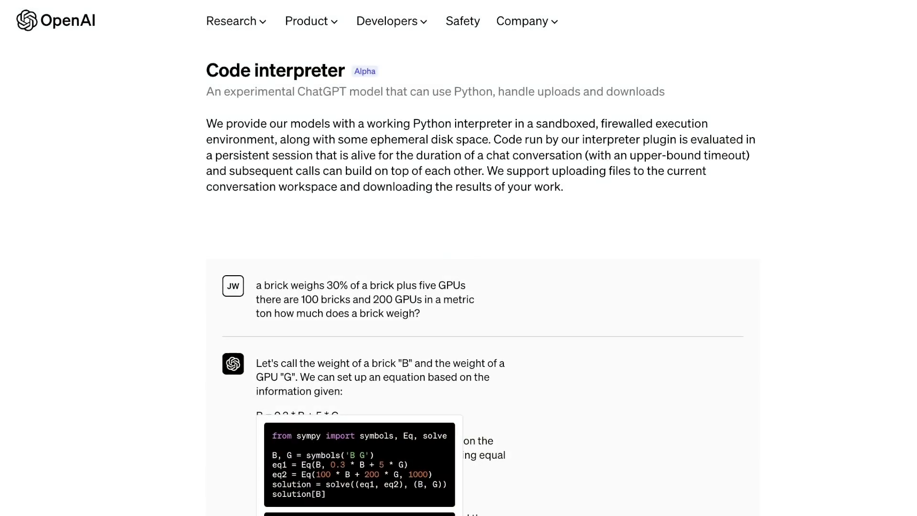
Ask Code Interpreter to "plot function 1/sin(x)"
{"action": "scroll", "coordinate": [480, 287], "scroll_direction": "down", "scroll_amount": 2}
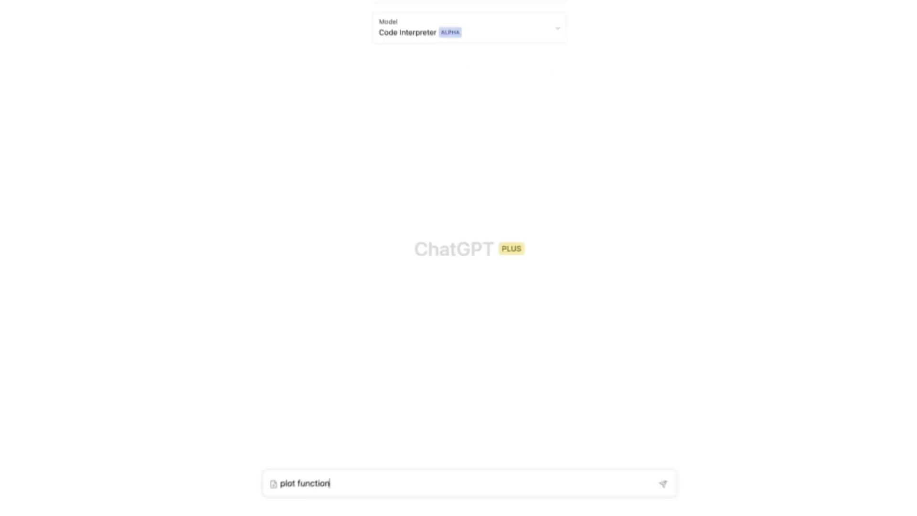
{"action": "type", "text": "1/sdin"}
{"action": "key", "text": "BackSpace"}
{"action": "key", "text": "BackSpace"}
{"action": "key", "text": "BackSpace"}
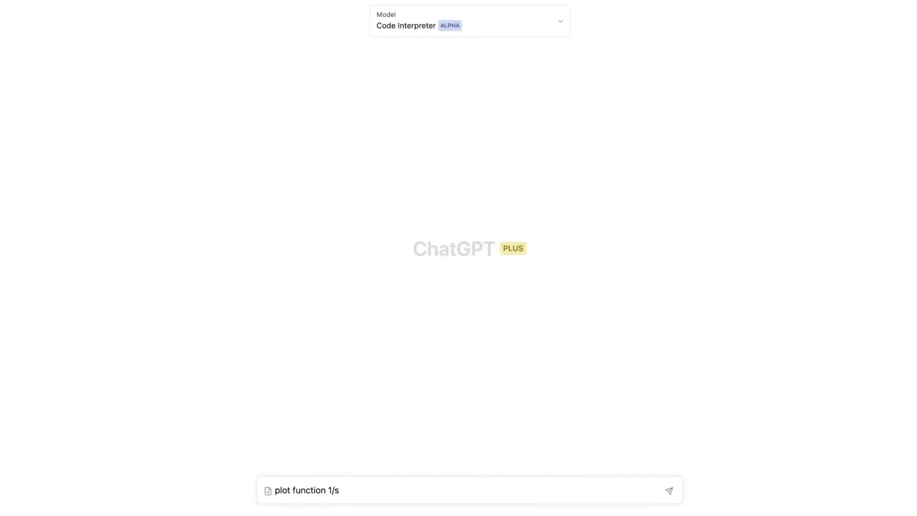
{"action": "type", "text": "in(x)"}
{"action": "key", "text": "Return"}
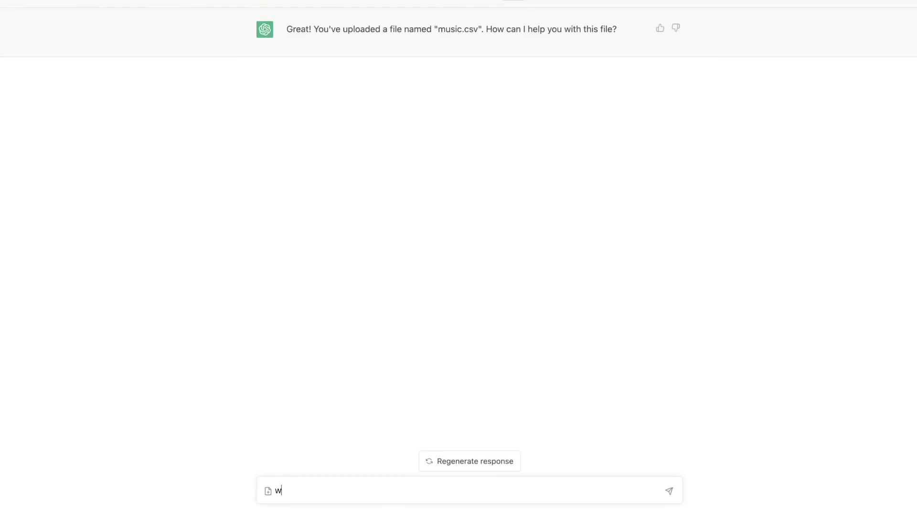
Ask what the columns of the uploaded music.csv dataset are and how many rows it has
{"action": "type", "text": "hat are the columns"}
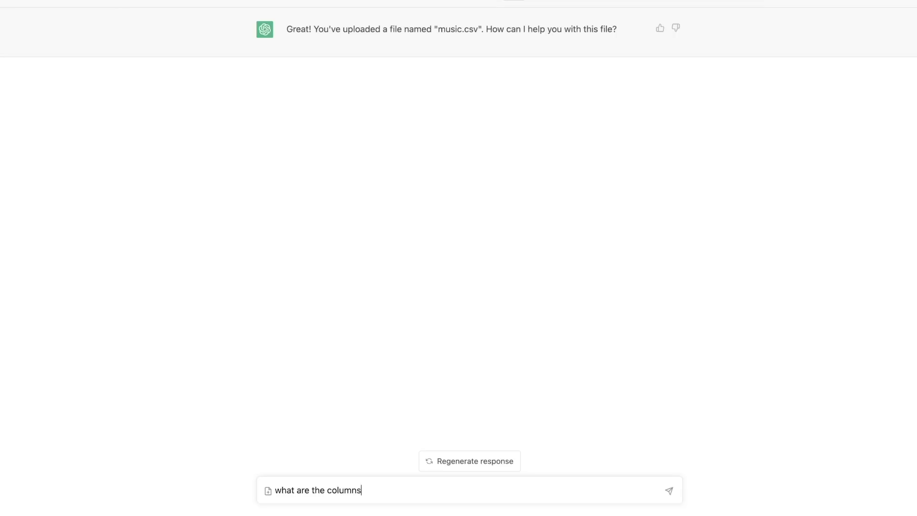
{"action": "type", "text": " of this dataset?"}
{"action": "key", "text": "Return"}
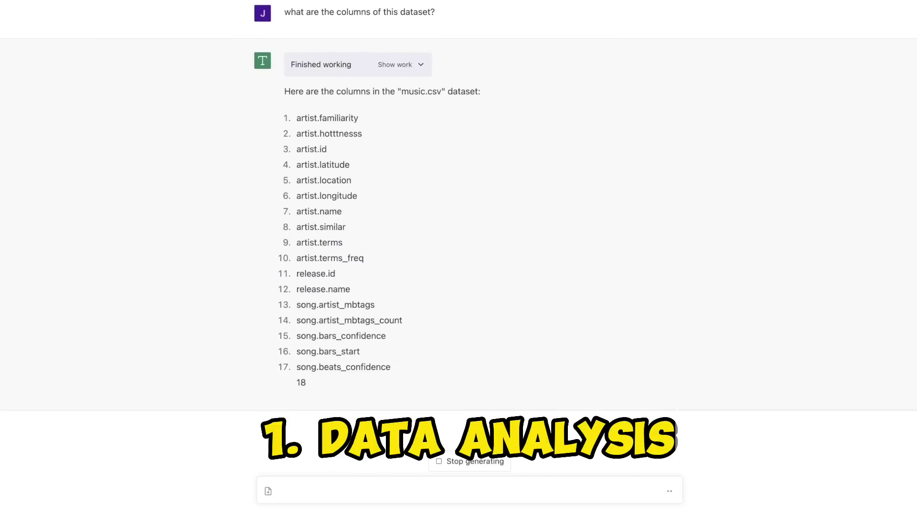
{"action": "type", "text": "how many rows does it have?"}
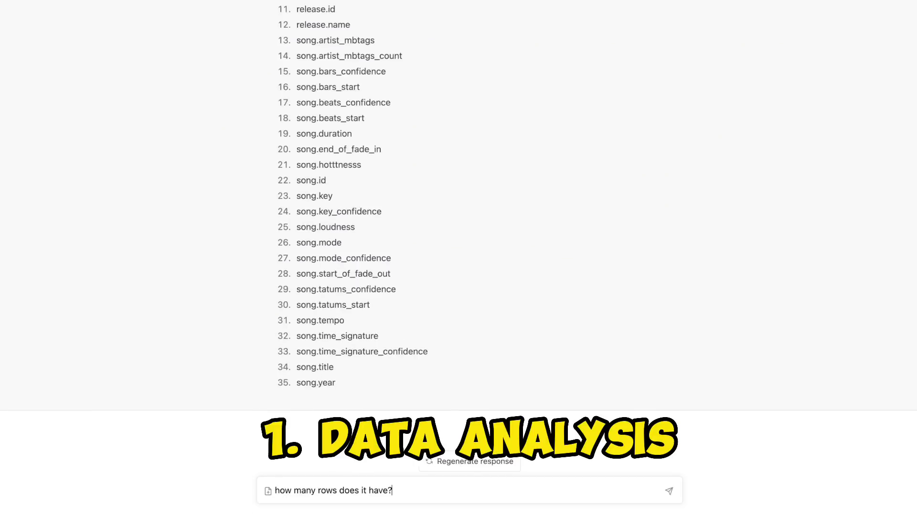
{"action": "key", "text": "Return"}
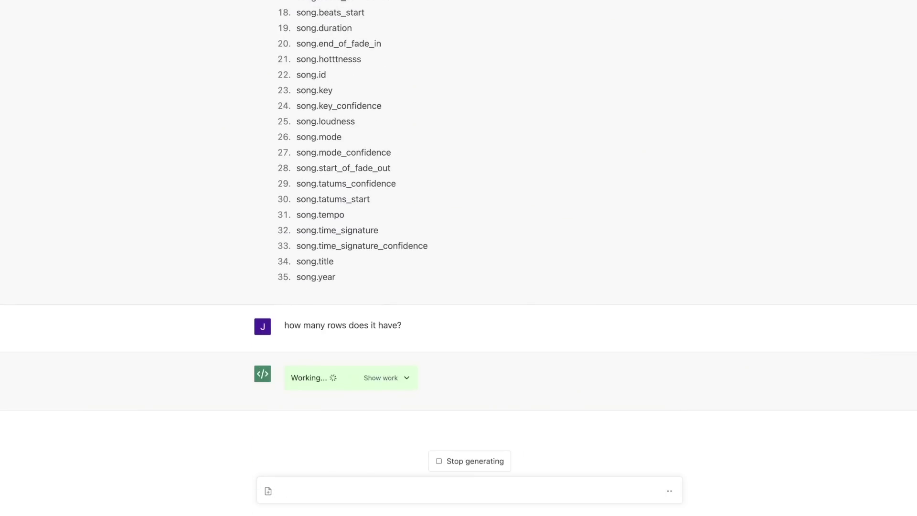
Ask for some basic visualizations of the music.csv dataset
{"action": "type", "text": "can yo"}
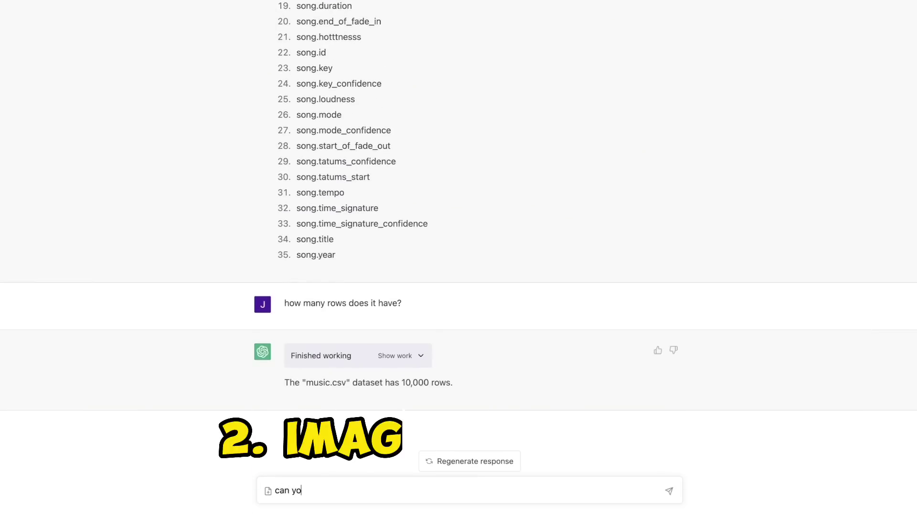
{"action": "type", "text": "u run some basic v"}
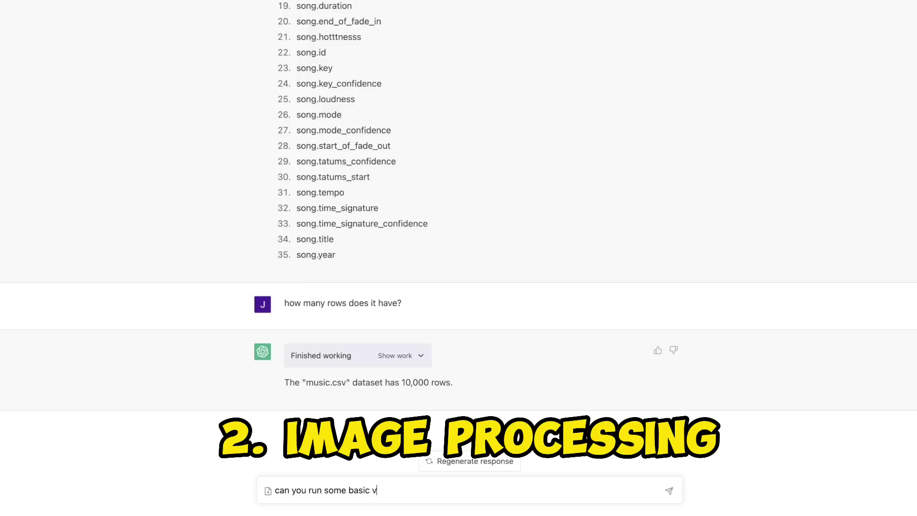
{"action": "type", "text": "isuali"}
Write an analysis prompt restricting to years with over 100 songs and seeking the most positively correlated quantity from that set of years
{"action": "type", "text": "over 10"}
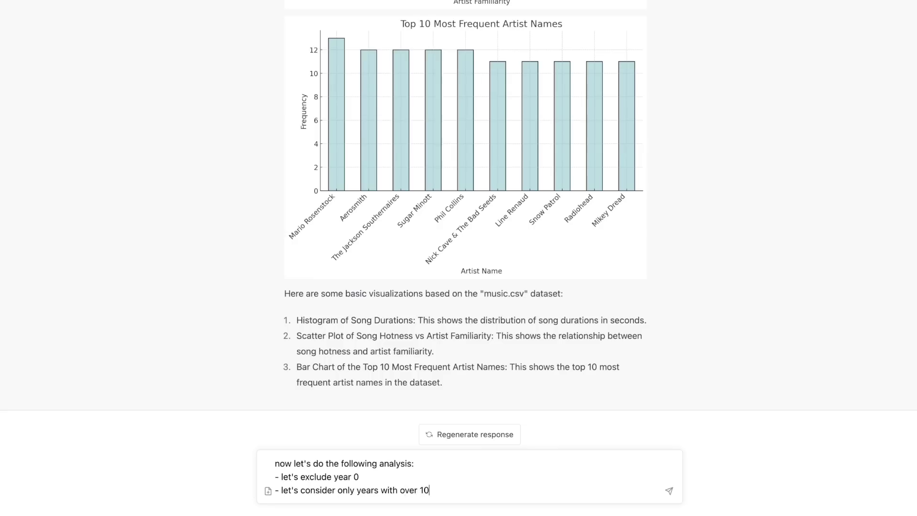
{"action": "type", "text": "0 songs"}
{"action": "key", "text": "shift+Return"}
{"action": "key", "text": "shift+Return"}
{"action": "type", "text": "fro"}
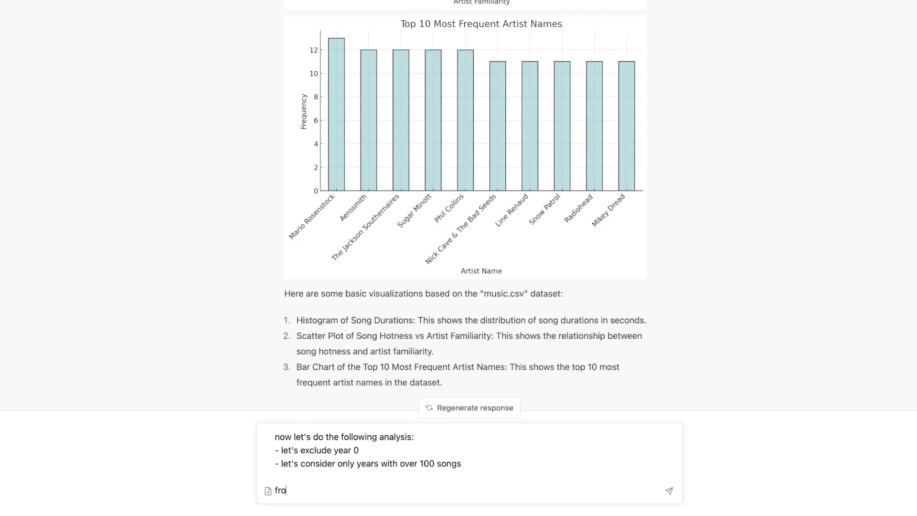
{"action": "type", "text": "m that set of years, let's find a quan"}
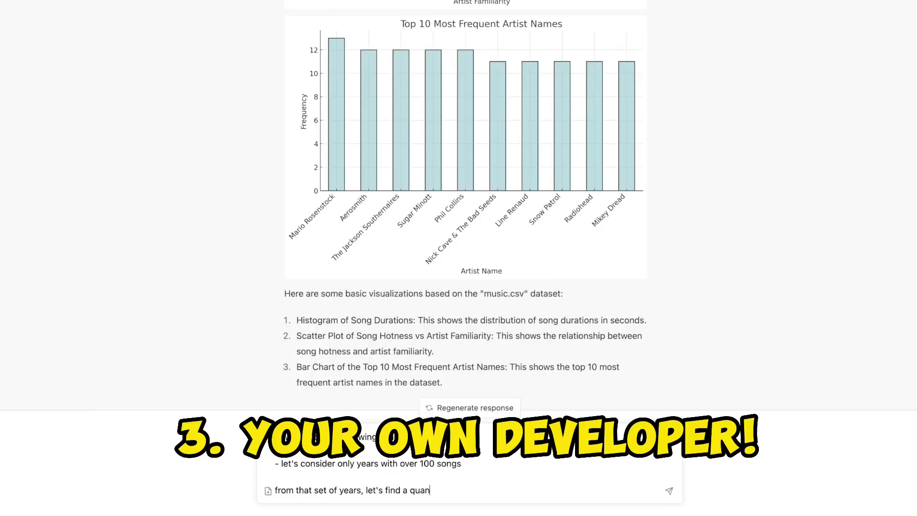
{"action": "type", "text": "tity that is the most p"}
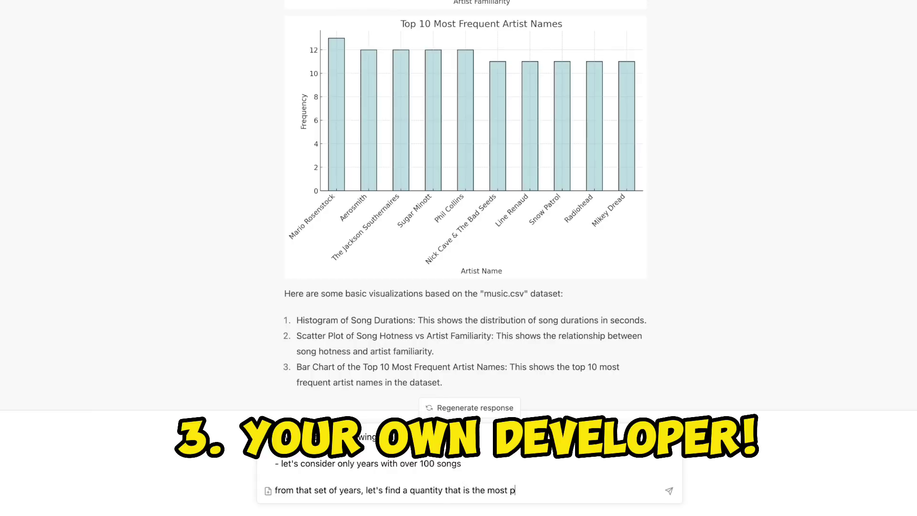
{"action": "type", "text": "ositively correlat"}
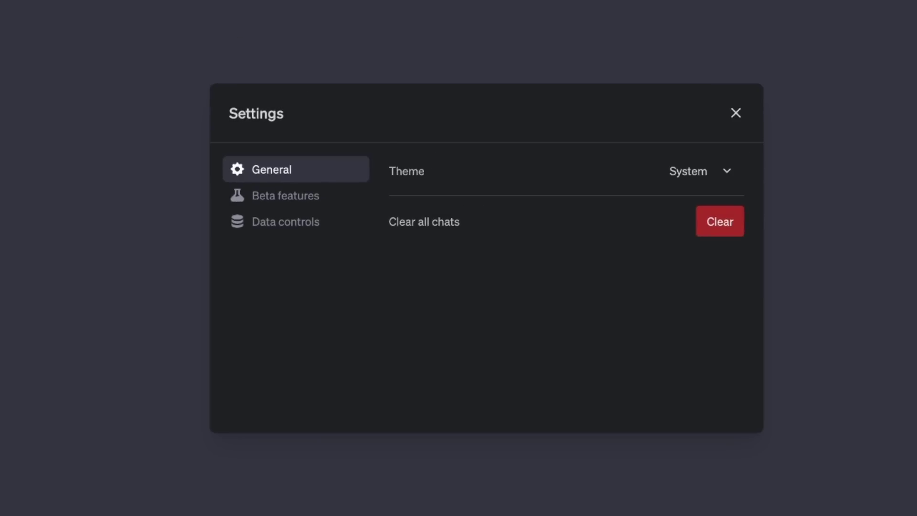
Open the beta features settings, and set GPT-4 to Code Interpreter ready for a file upload
{"action": "left_click", "coordinate": [296, 195]}
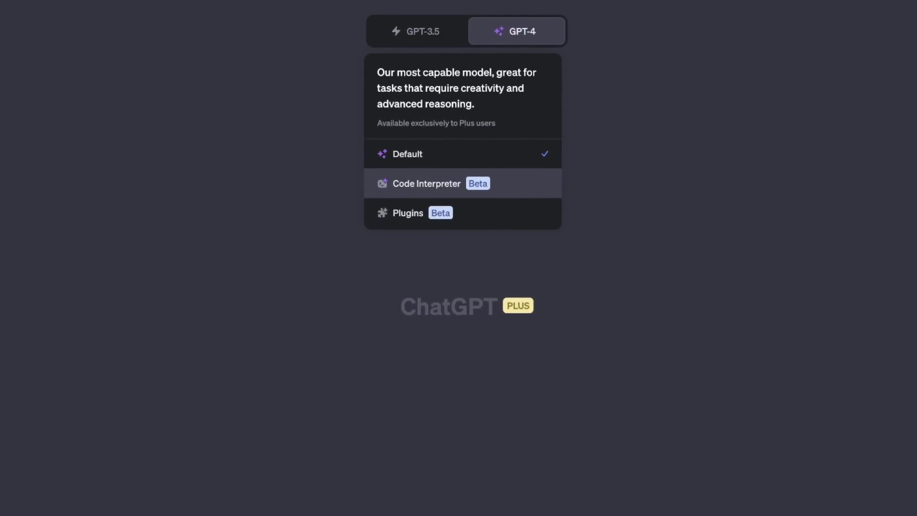
{"action": "left_click", "coordinate": [462, 183]}
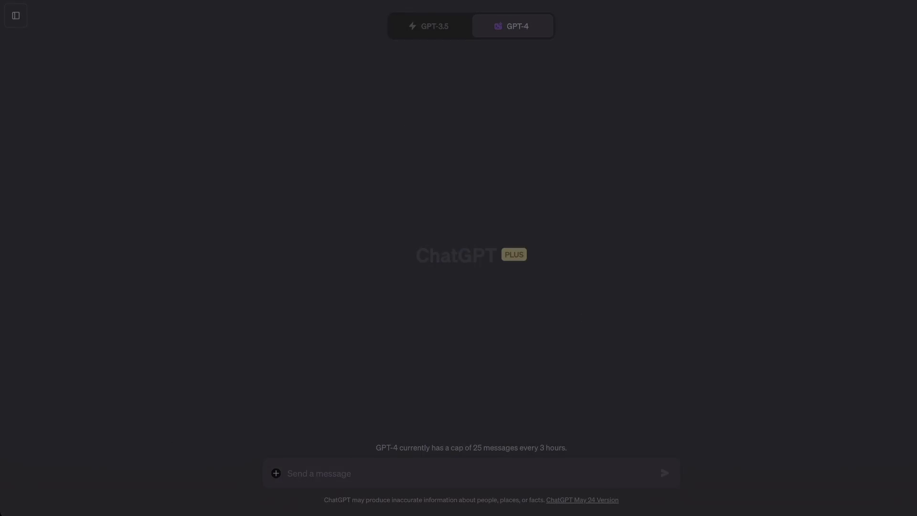
{"action": "left_click", "coordinate": [276, 472]}
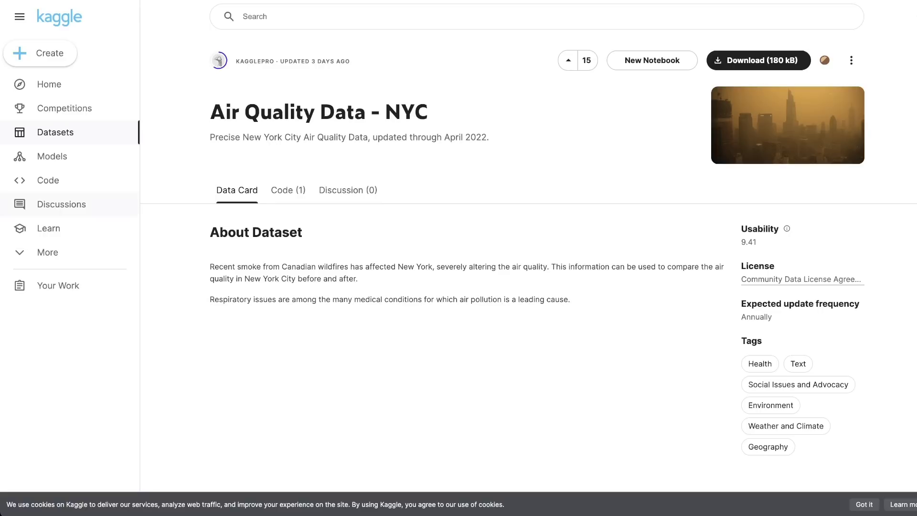
Examine the description and the Air_Quality.csv column preview of Kaggle's Air Quality Data - NYC dataset
{"action": "left_click_drag", "start_coordinate": [237, 266], "coordinate": [543, 267]}
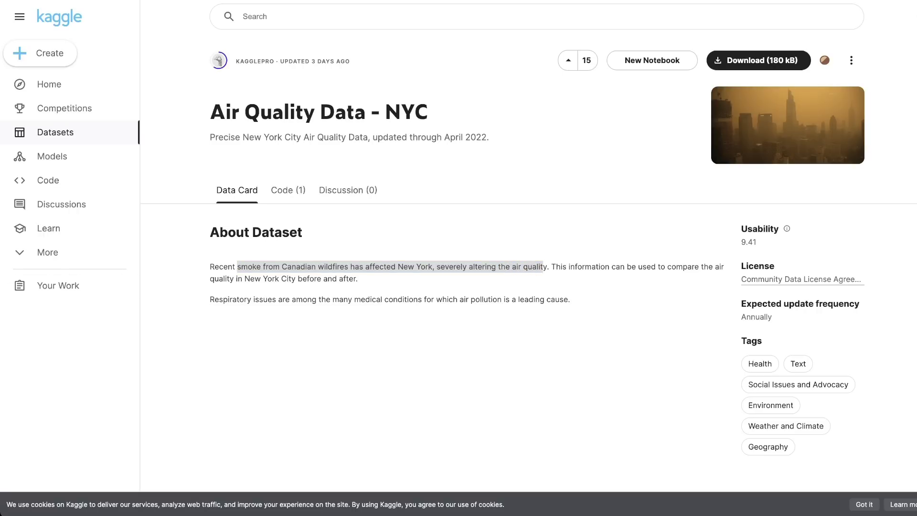
{"action": "scroll", "coordinate": [529, 257], "scroll_direction": "down", "scroll_amount": 10}
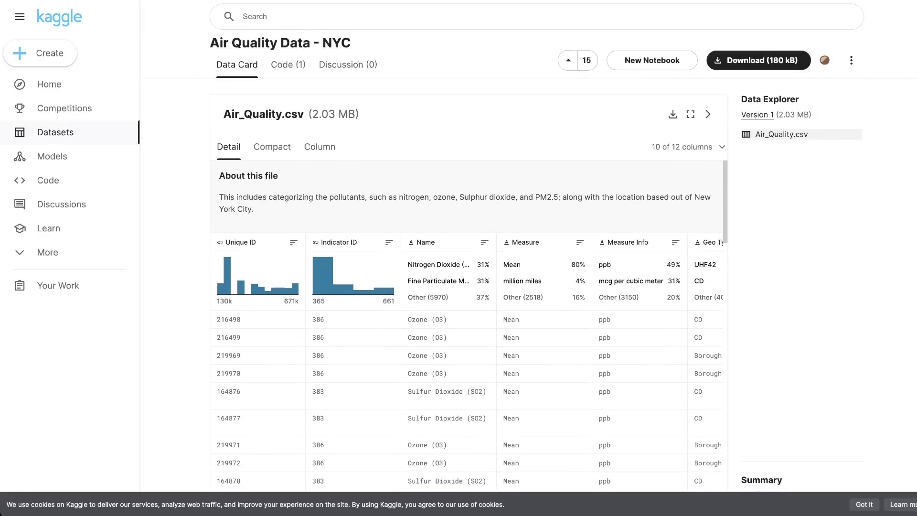
{"action": "scroll", "coordinate": [529, 256], "scroll_direction": "up", "scroll_amount": 10}
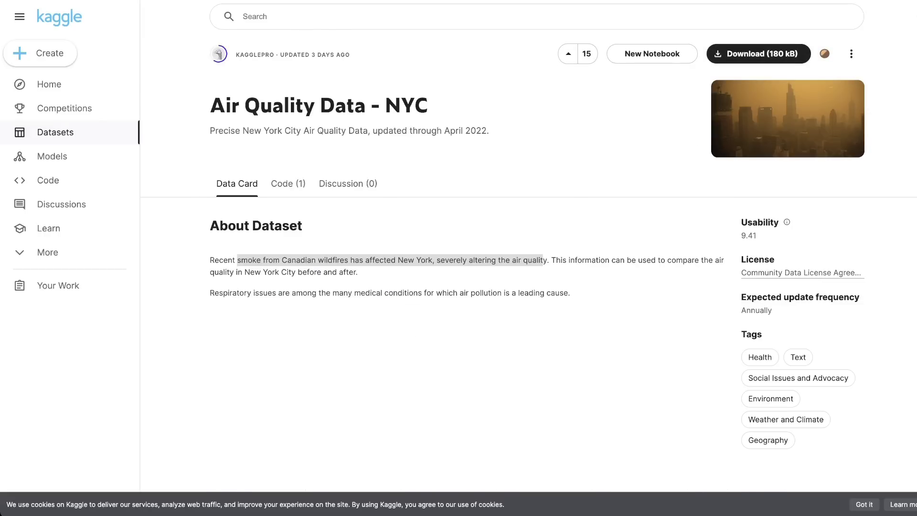
{"action": "scroll", "coordinate": [530, 256], "scroll_direction": "down", "scroll_amount": 6}
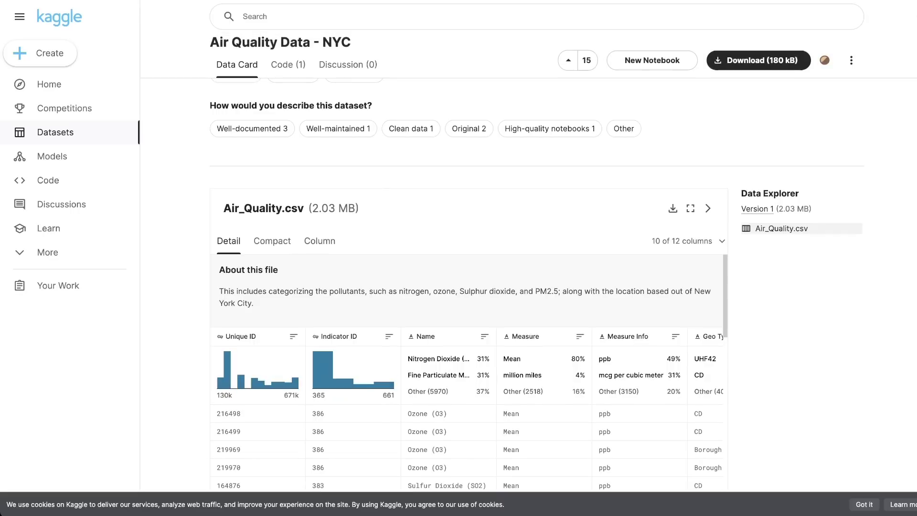
{"action": "scroll", "coordinate": [472, 353], "scroll_direction": "down", "scroll_amount": 1}
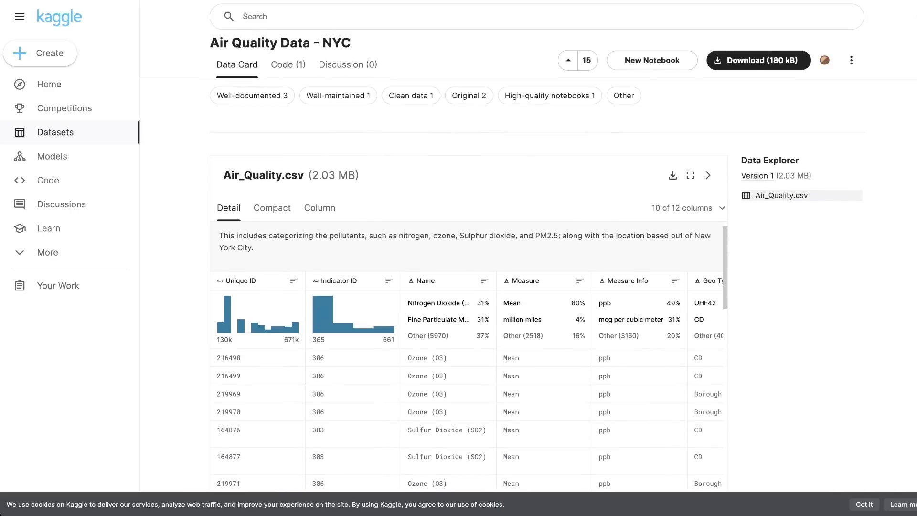
{"action": "scroll", "coordinate": [467, 382], "scroll_direction": "right", "scroll_amount": 10}
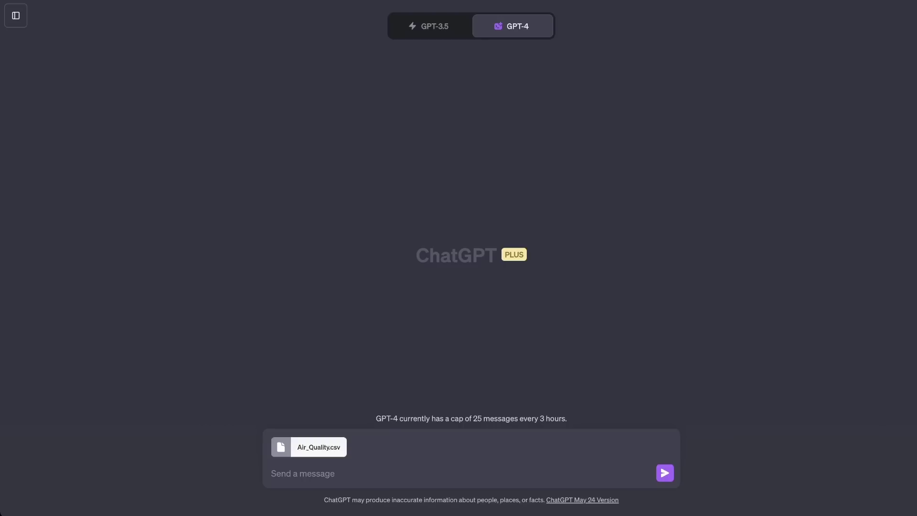
Send the attached Air_Quality.csv to Code Interpreter with the prompt "Analyze this dataset."
{"action": "type", "text": "Analyze this dataset."}
{"action": "key", "text": "Return"}
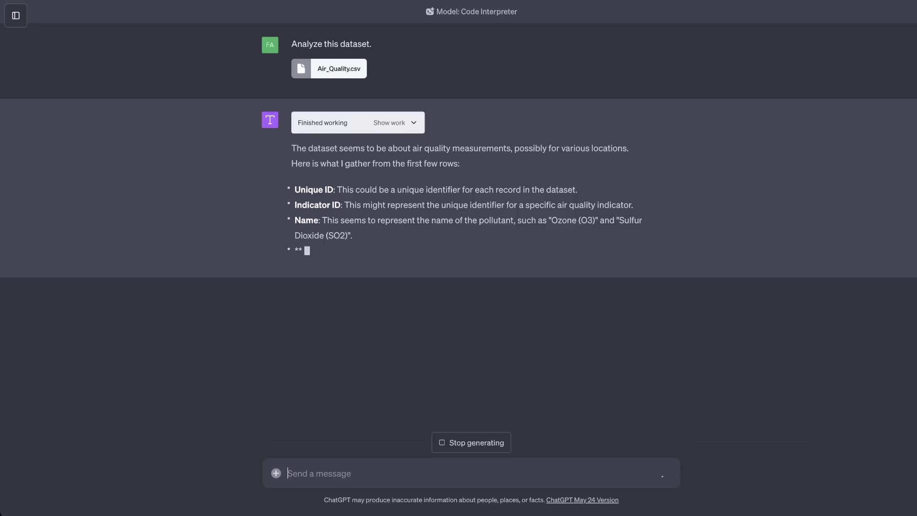
Read through the dataset analysis, covering the column descriptions, missing-value counts and descriptive statistics
{"action": "left_click_drag", "start_coordinate": [295, 189], "coordinate": [334, 205]}
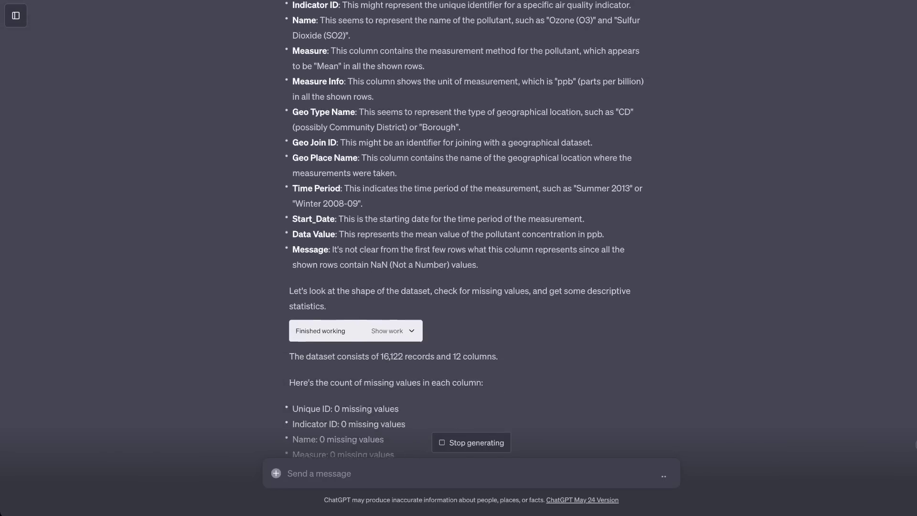
{"action": "left_click_drag", "start_coordinate": [293, 168], "coordinate": [479, 184]}
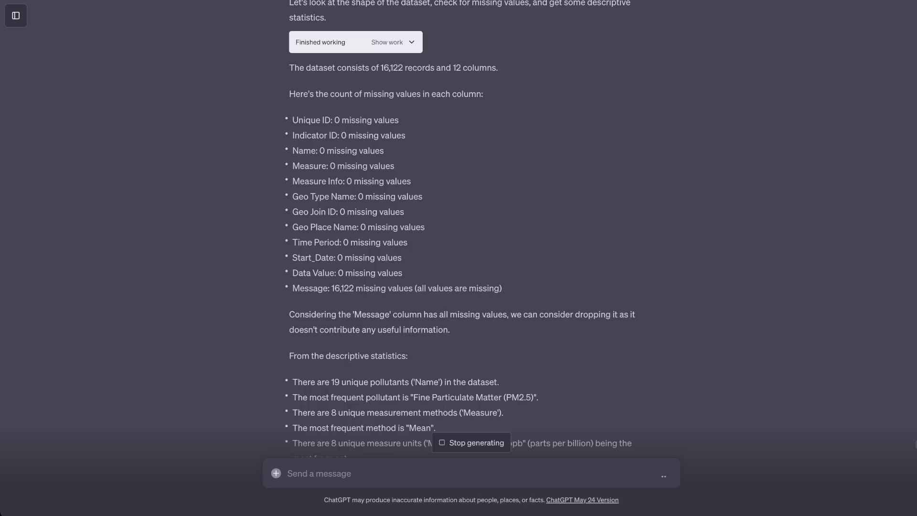
{"action": "left_click_drag", "start_coordinate": [290, 94], "coordinate": [399, 120]}
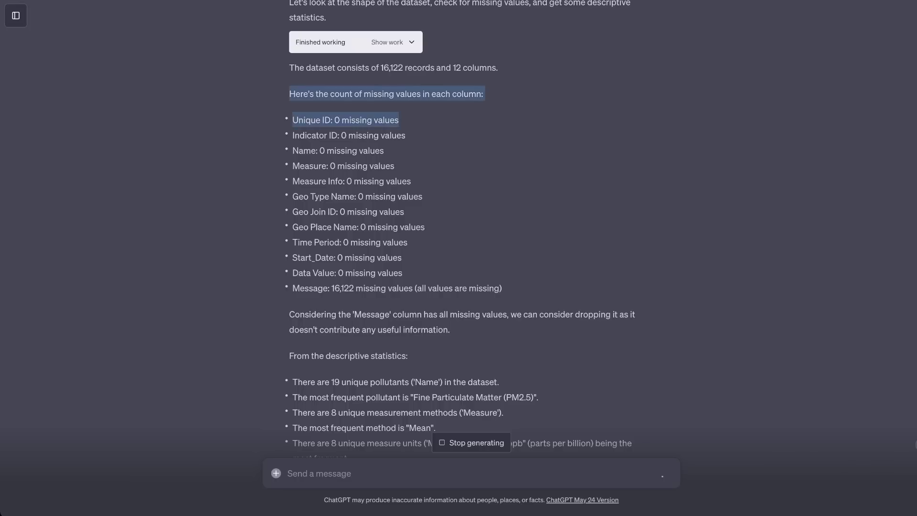
{"action": "left_click_drag", "start_coordinate": [502, 288], "coordinate": [292, 135]}
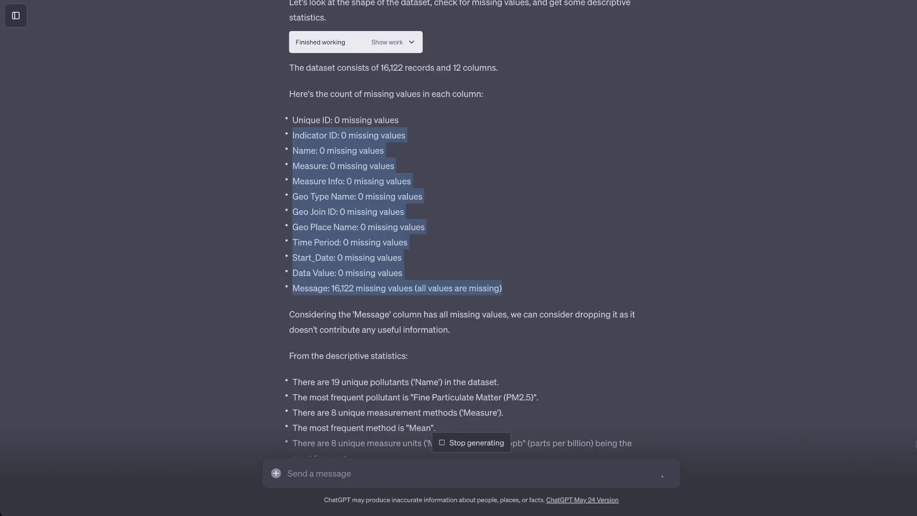
{"action": "triple_click", "coordinate": [310, 288]}
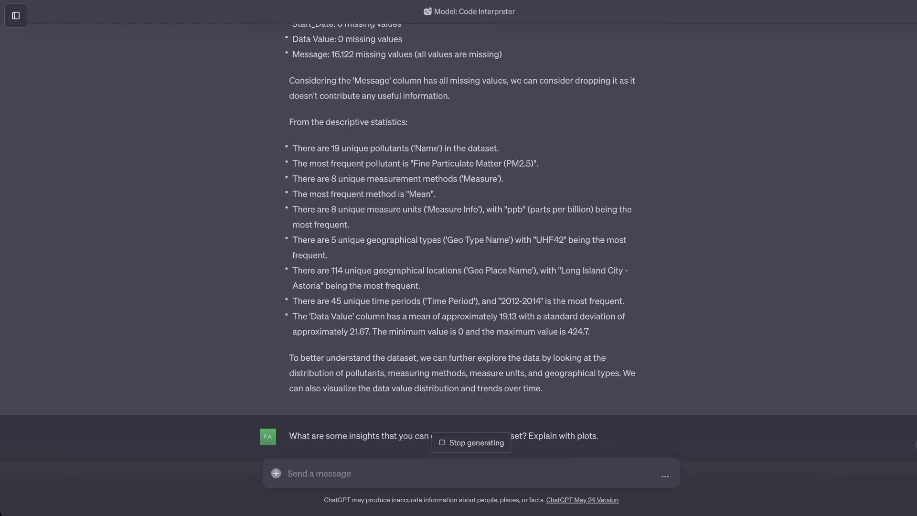
{"action": "left_click_drag", "start_coordinate": [335, 149], "coordinate": [442, 148]}
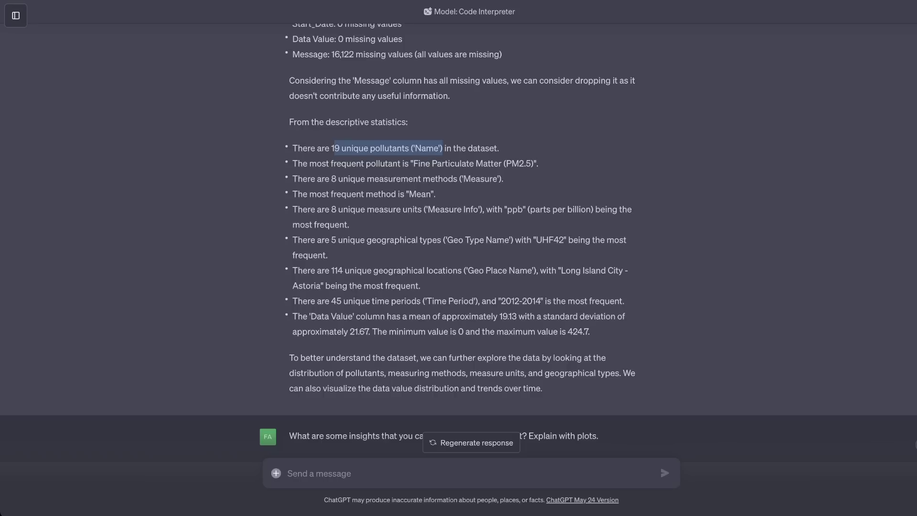
{"action": "left_click_drag", "start_coordinate": [337, 179], "coordinate": [497, 178]}
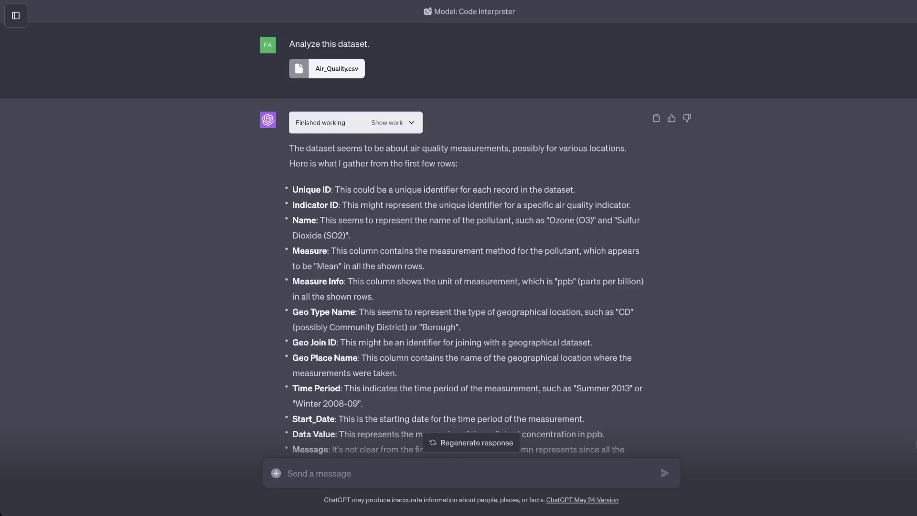
Show the work behind the first answer and examine the Python code that loads Air_Quality.csv and displays its first rows
{"action": "left_click", "coordinate": [411, 123]}
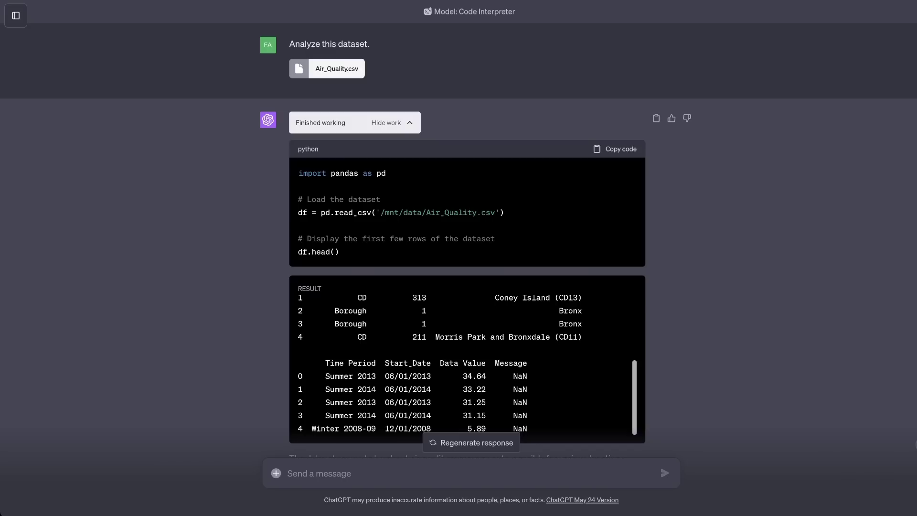
{"action": "scroll", "coordinate": [459, 238], "scroll_direction": "down", "scroll_amount": 2}
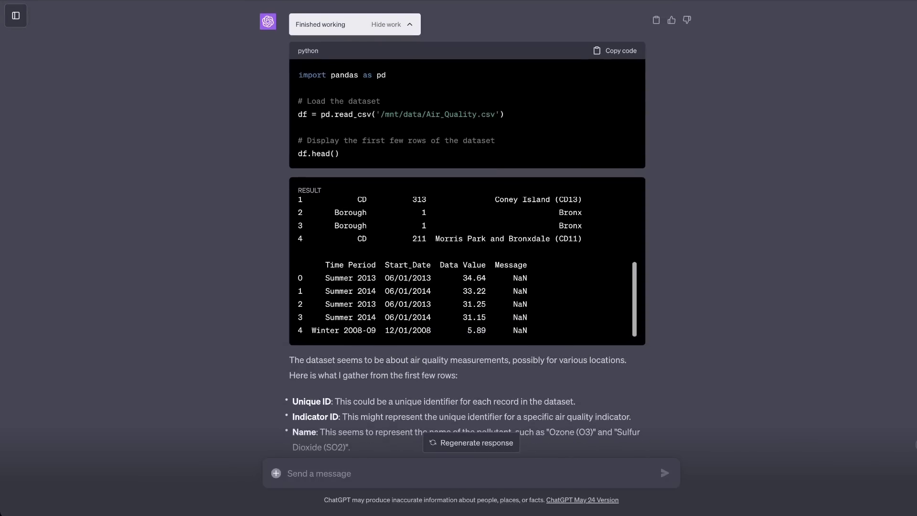
{"action": "left_click_drag", "start_coordinate": [302, 115], "coordinate": [454, 114]}
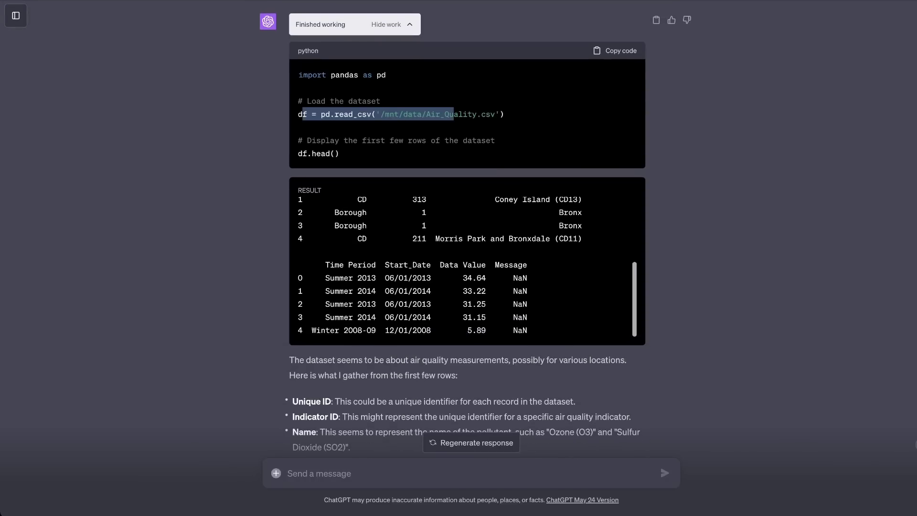
{"action": "left_click", "coordinate": [454, 114]}
{"action": "left_click_drag", "start_coordinate": [298, 153], "coordinate": [339, 154]}
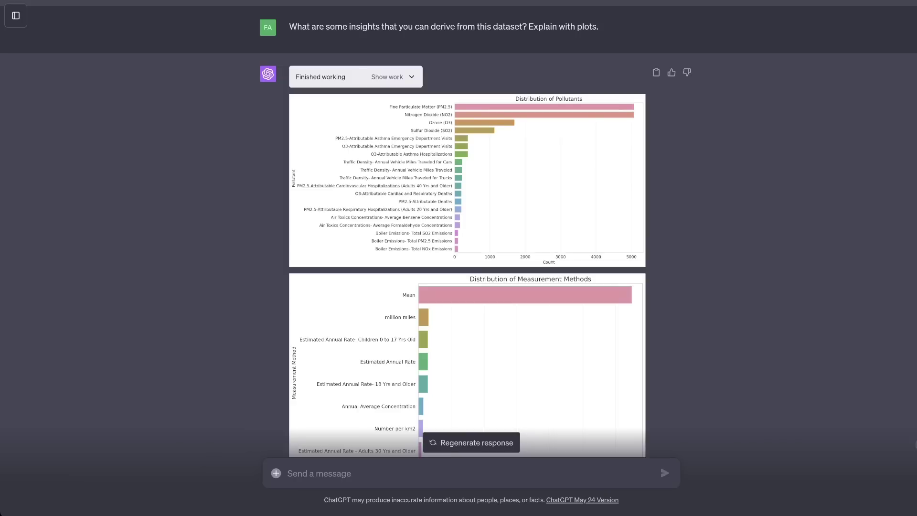
Examine the distribution plots and the written insights on pollutants that answer the prompt asking for dataset insights explained with plots
{"action": "left_click_drag", "start_coordinate": [289, 27], "coordinate": [598, 26]}
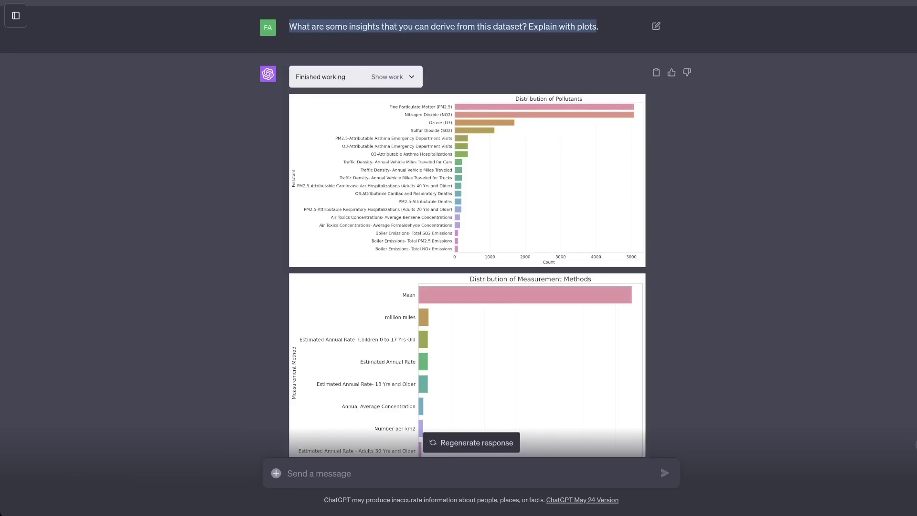
{"action": "scroll", "coordinate": [458, 238], "scroll_direction": "down", "scroll_amount": 1}
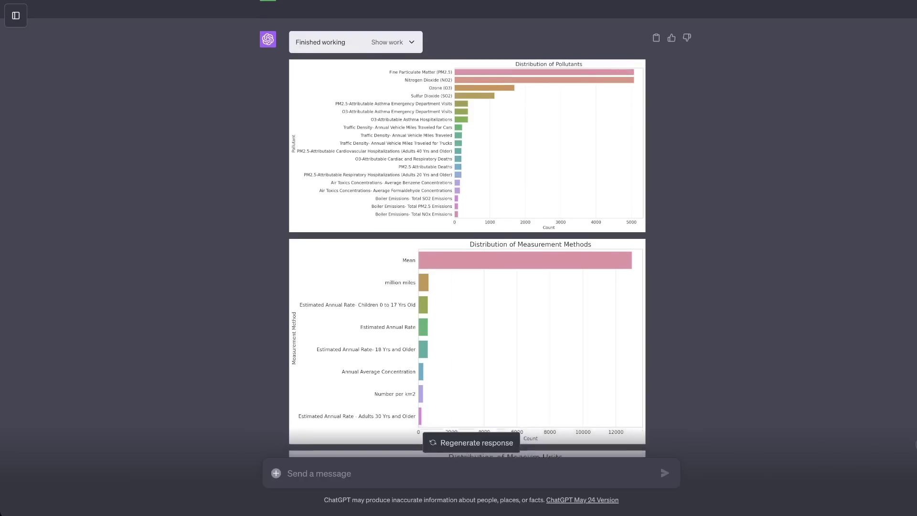
{"action": "scroll", "coordinate": [459, 230], "scroll_direction": "down", "scroll_amount": 3}
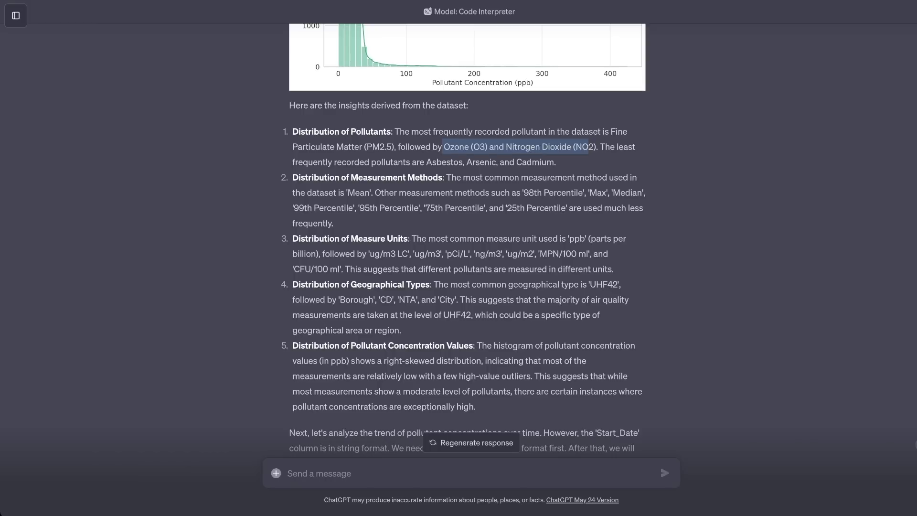
{"action": "left_click", "coordinate": [588, 147]}
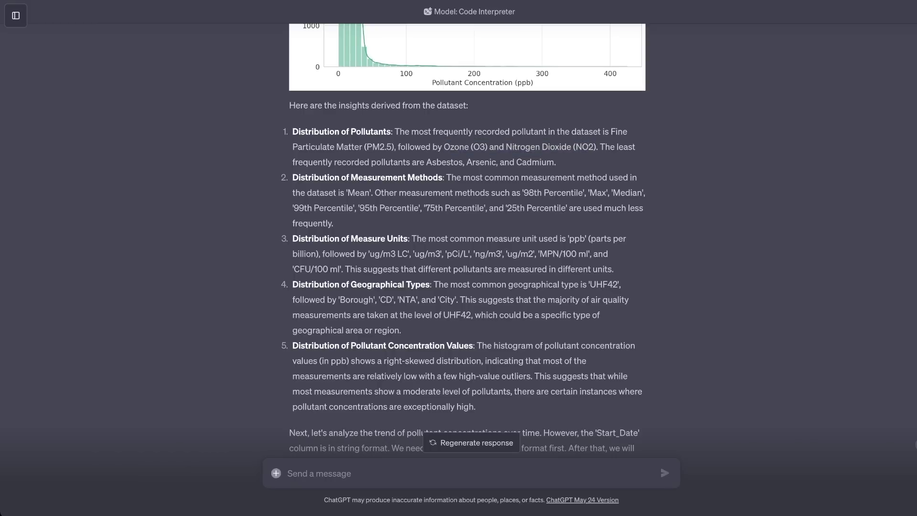
{"action": "left_click_drag", "start_coordinate": [395, 132], "coordinate": [628, 131]}
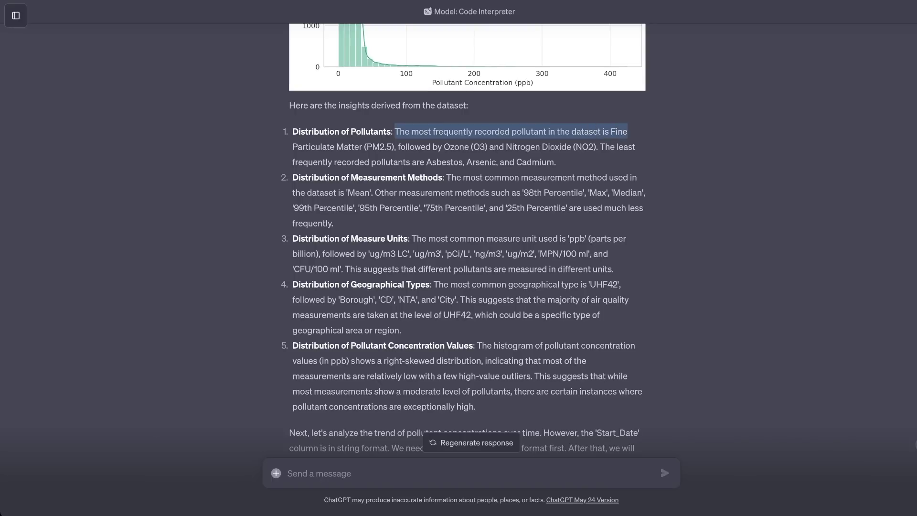
{"action": "left_click_drag", "start_coordinate": [444, 146], "coordinate": [599, 147]}
{"action": "scroll", "coordinate": [467, 238], "scroll_direction": "down", "scroll_amount": 1}
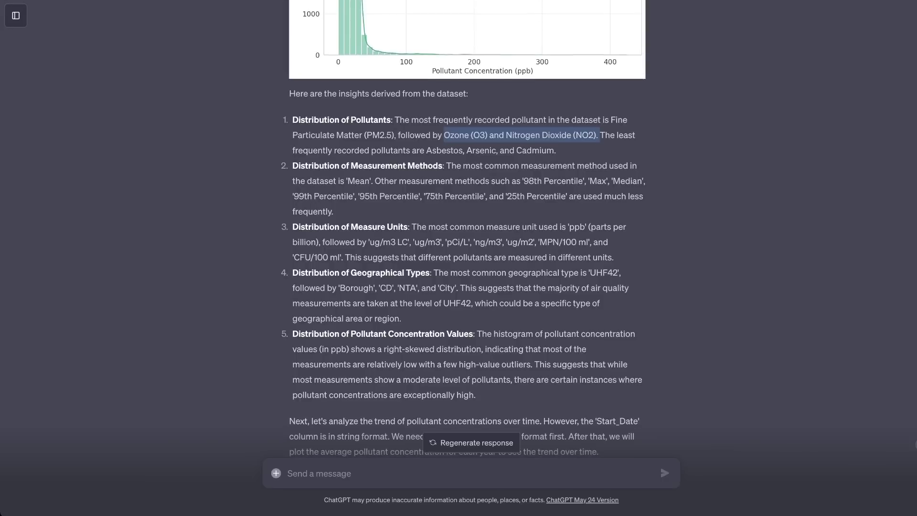
Read the remaining insights and examine the average pollutant concentration trends over time, overall and for the top 5 pollutants
{"action": "scroll", "coordinate": [467, 229], "scroll_direction": "down", "scroll_amount": 5}
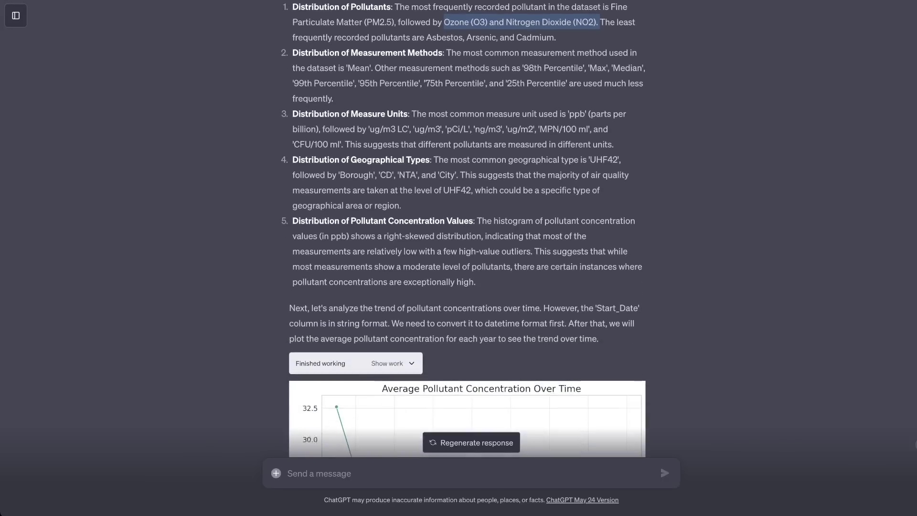
{"action": "scroll", "coordinate": [468, 230], "scroll_direction": "down", "scroll_amount": 2}
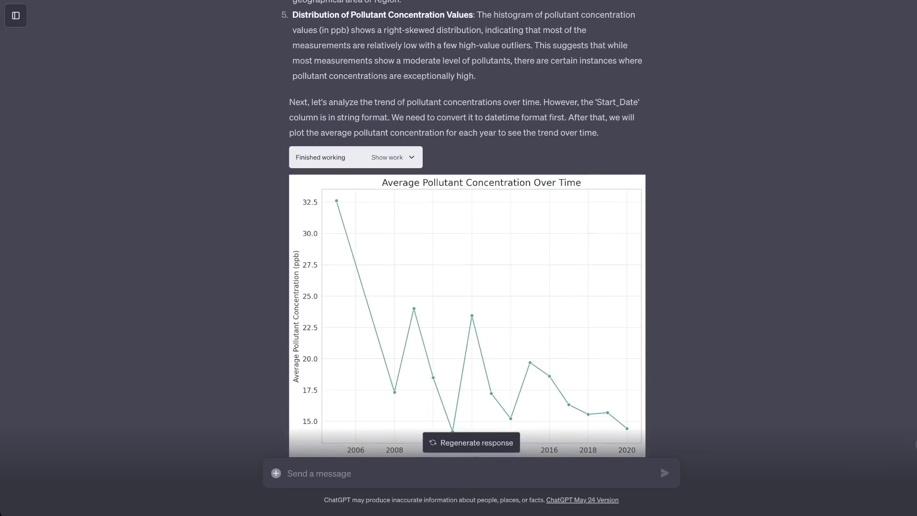
{"action": "scroll", "coordinate": [467, 239], "scroll_direction": "down", "scroll_amount": 2}
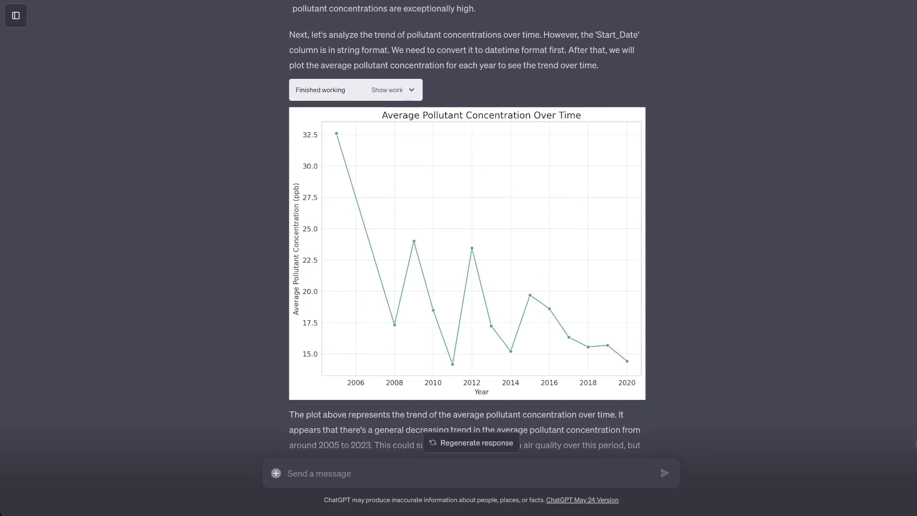
{"action": "scroll", "coordinate": [467, 229], "scroll_direction": "down", "scroll_amount": 1}
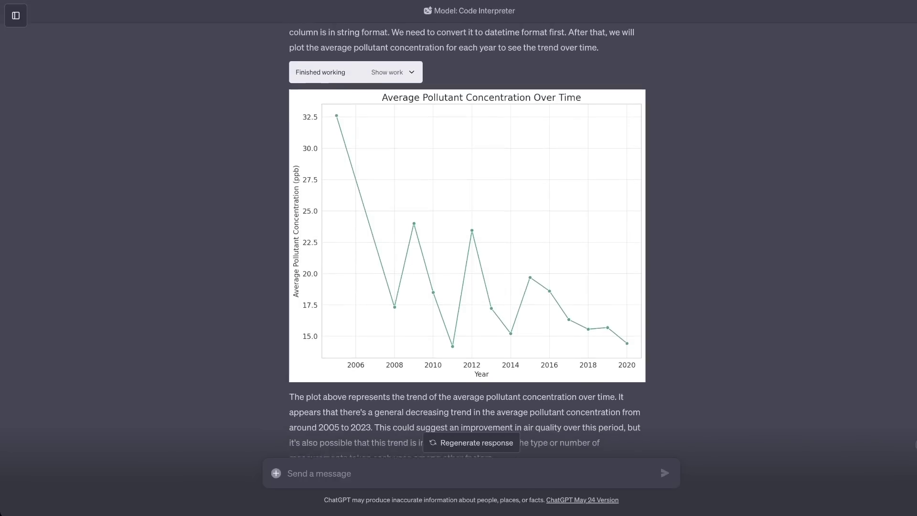
{"action": "scroll", "coordinate": [468, 229], "scroll_direction": "down", "scroll_amount": 2}
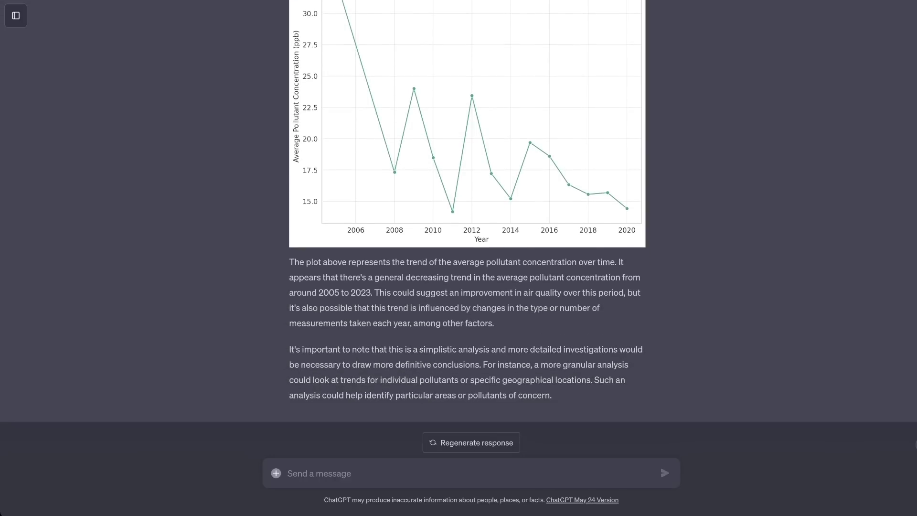
{"action": "scroll", "coordinate": [467, 229], "scroll_direction": "down", "scroll_amount": 1}
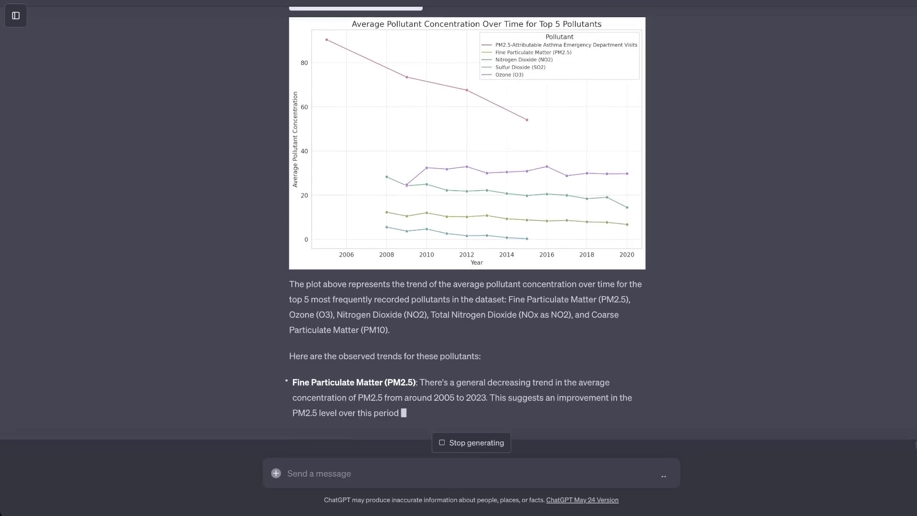
{"action": "scroll", "coordinate": [459, 222], "scroll_direction": "up", "scroll_amount": 3}
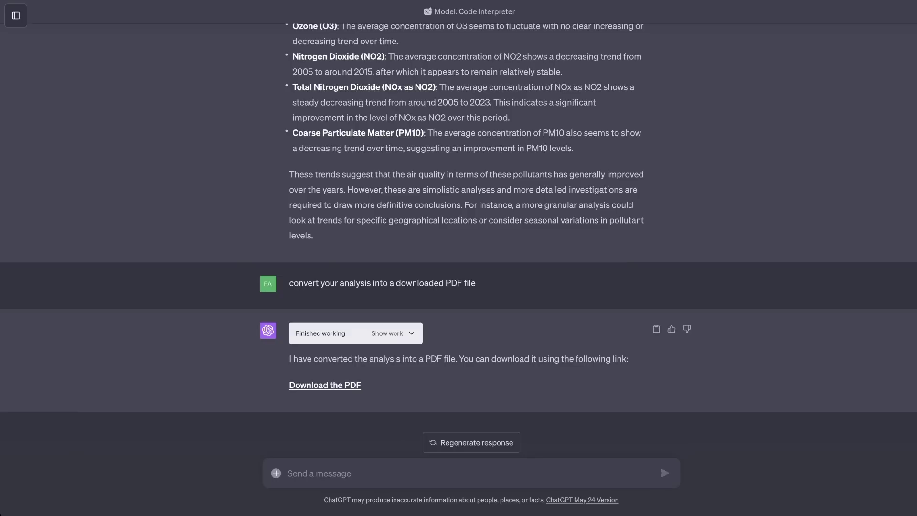
Download the PDF version of the air quality analysis and open it to review its distribution plots
{"action": "left_click", "coordinate": [324, 385]}
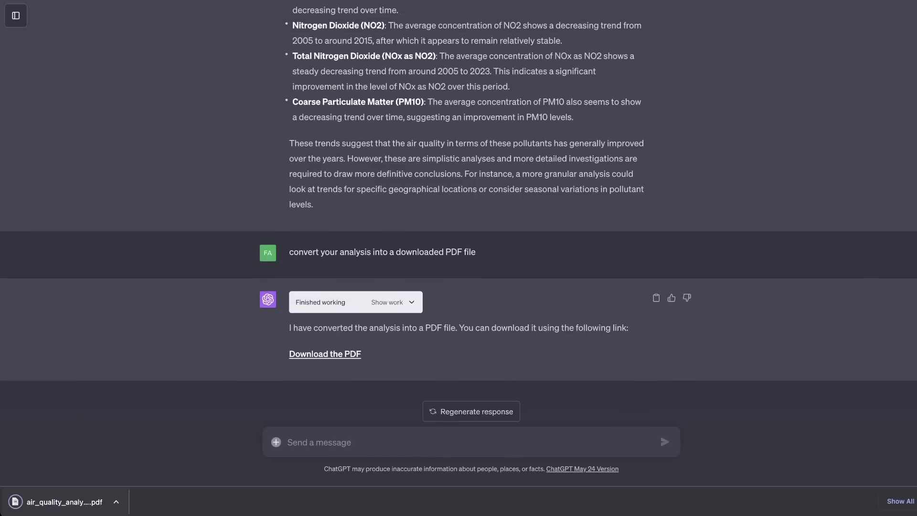
{"action": "left_click", "coordinate": [64, 502]}
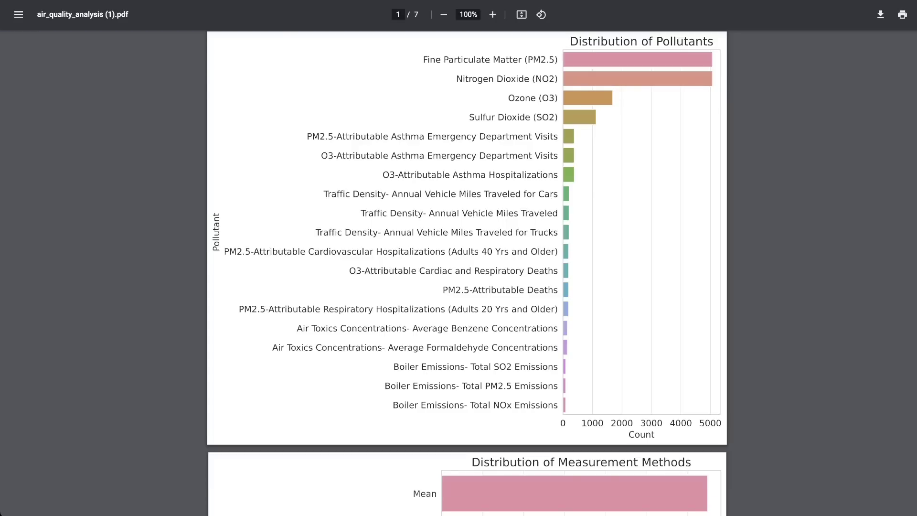
{"action": "scroll", "coordinate": [467, 273], "scroll_direction": "down", "scroll_amount": 18}
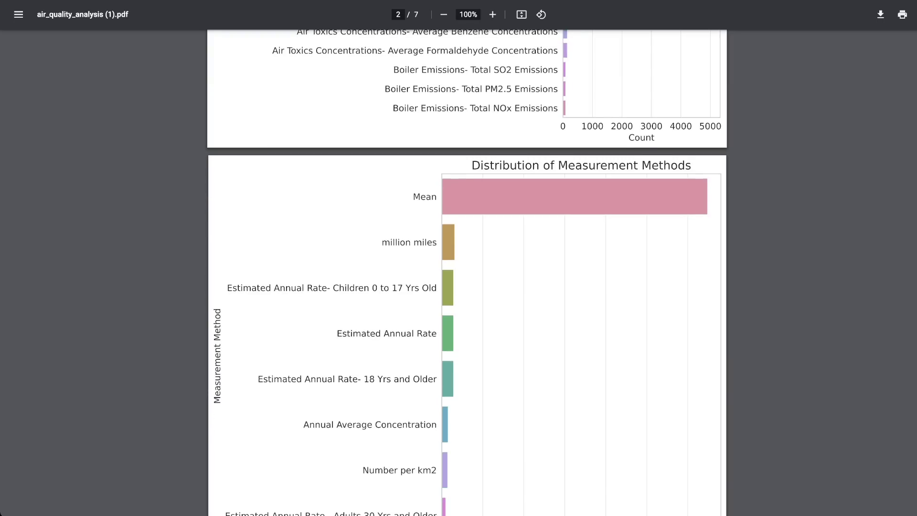
{"action": "scroll", "coordinate": [467, 272], "scroll_direction": "down", "scroll_amount": 18}
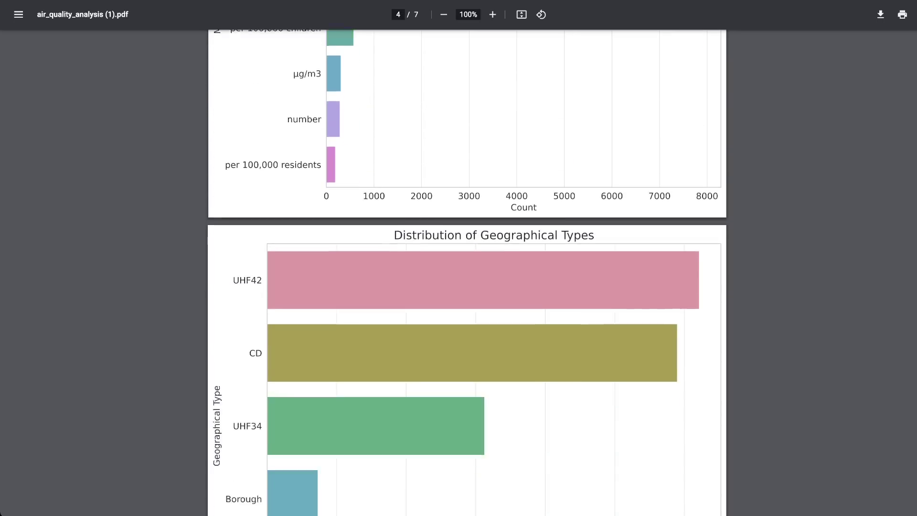
{"action": "scroll", "coordinate": [467, 272], "scroll_direction": "down", "scroll_amount": 15}
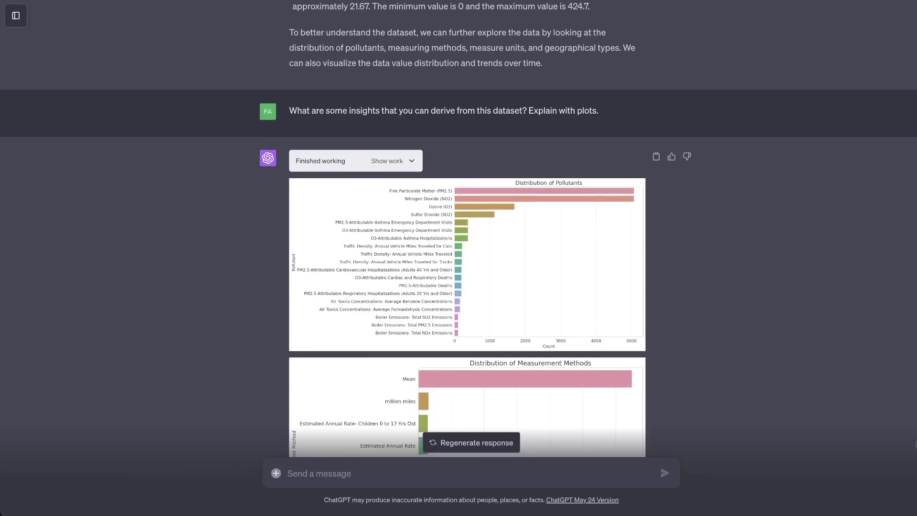
Show the work behind the dataset insights answer and examine the Python code that creates the distribution plots
{"action": "left_click", "coordinate": [411, 161]}
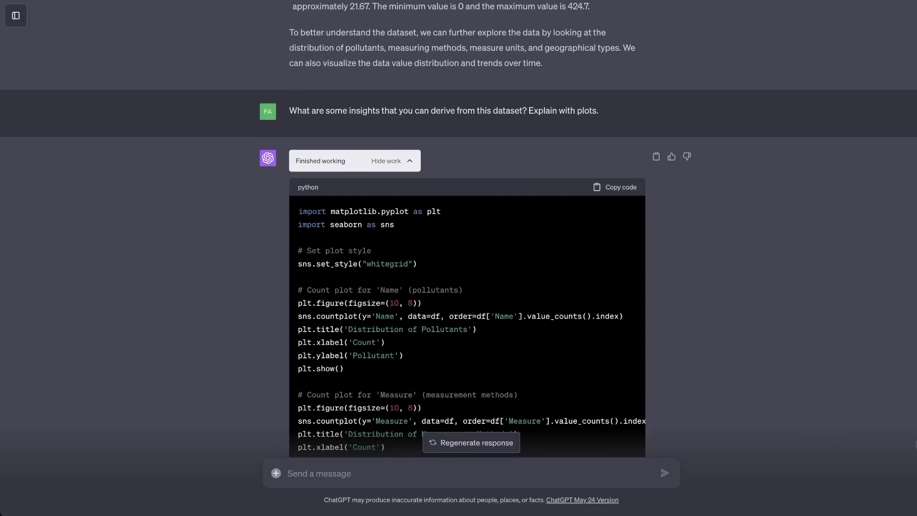
{"action": "scroll", "coordinate": [458, 229], "scroll_direction": "down", "scroll_amount": 2}
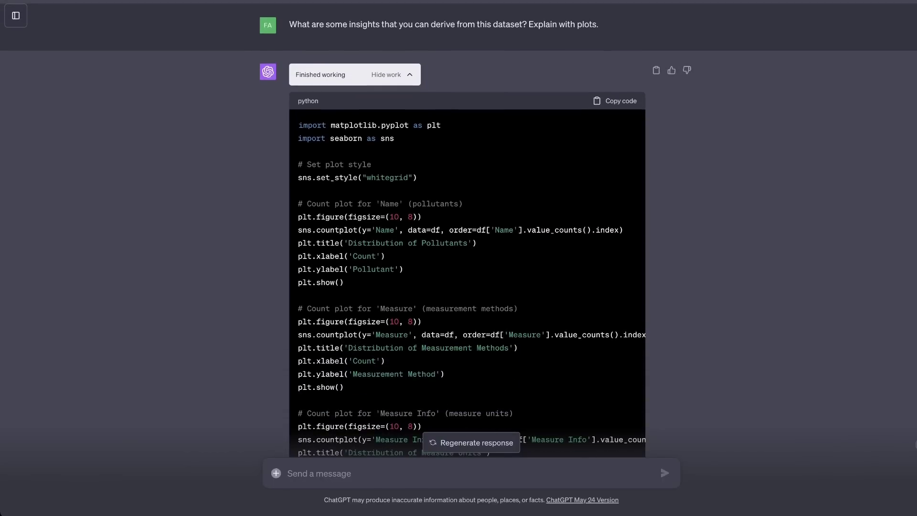
{"action": "scroll", "coordinate": [459, 229], "scroll_direction": "down", "scroll_amount": 12}
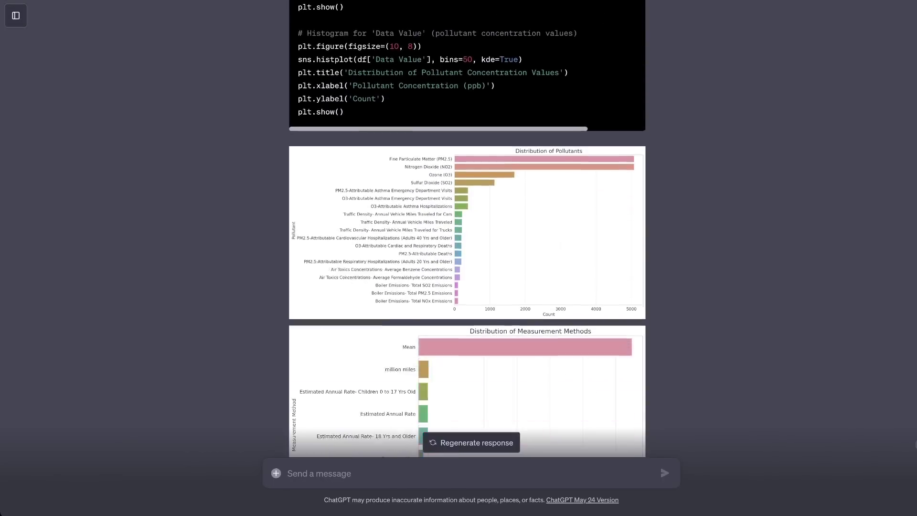
{"action": "scroll", "coordinate": [467, 229], "scroll_direction": "down", "scroll_amount": 20}
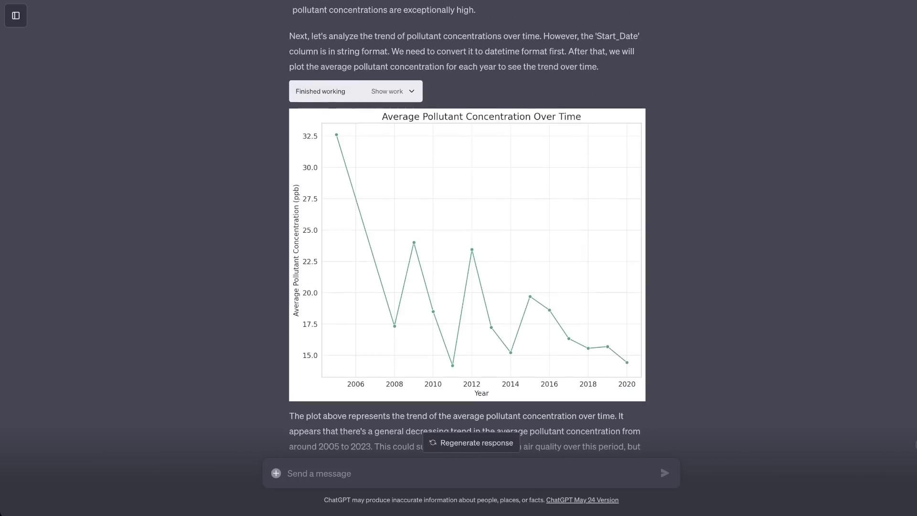
Show the code behind the Average Pollutant Concentration Over Time plot and highlight the explanation of the top 5 pollutants' plot
{"action": "scroll", "coordinate": [467, 229], "scroll_direction": "down", "scroll_amount": 3}
{"action": "scroll", "coordinate": [468, 229], "scroll_direction": "up", "scroll_amount": 2}
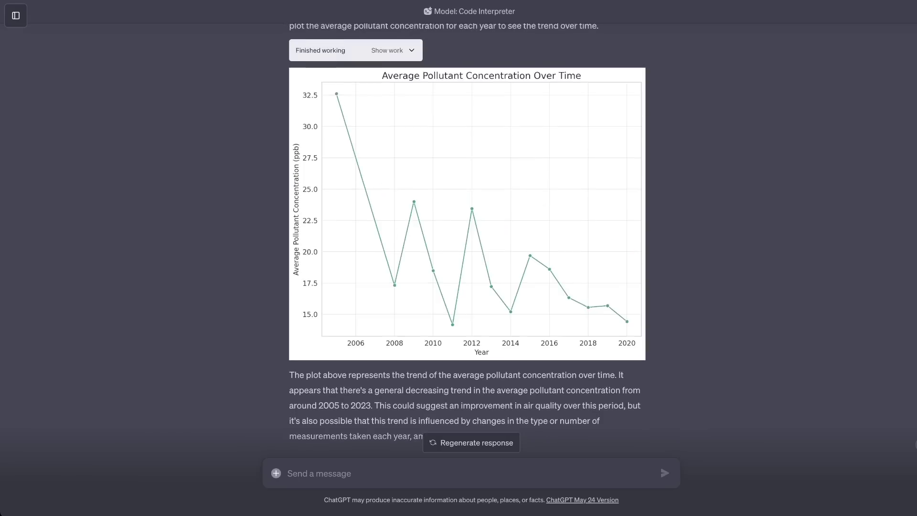
{"action": "scroll", "coordinate": [468, 229], "scroll_direction": "up", "scroll_amount": 2}
{"action": "left_click", "coordinate": [393, 142]}
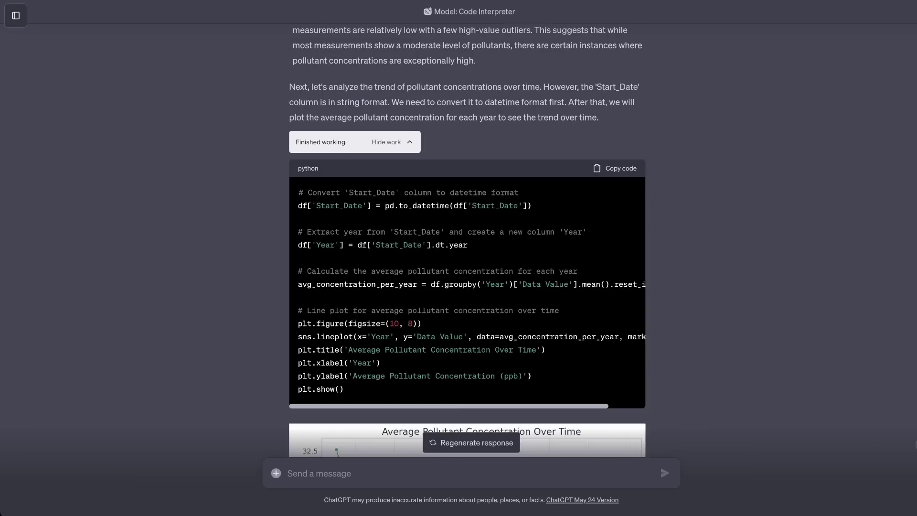
{"action": "scroll", "coordinate": [467, 229], "scroll_direction": "down", "scroll_amount": 10}
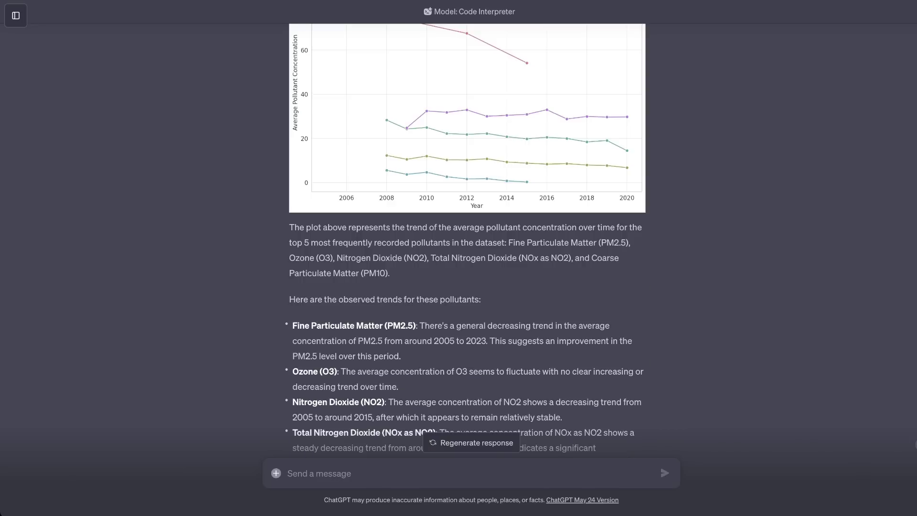
{"action": "left_click_drag", "start_coordinate": [290, 227], "coordinate": [390, 273]}
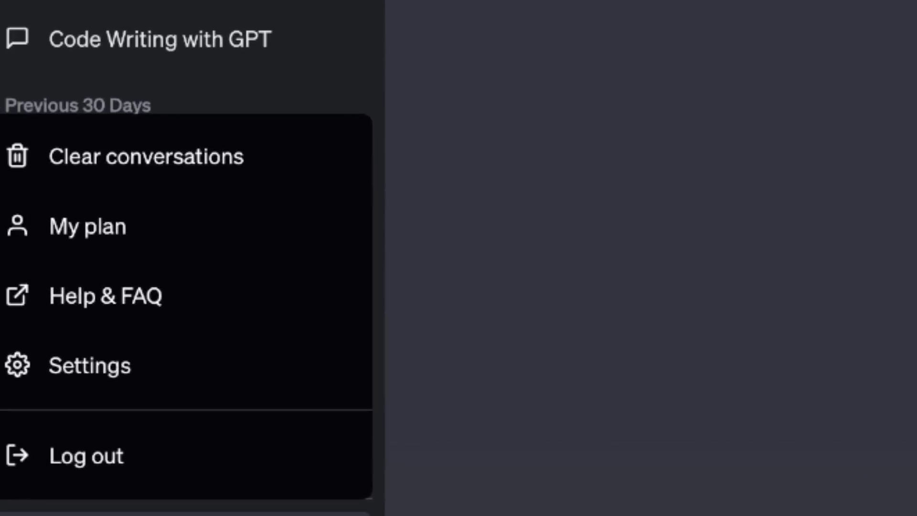
Open the account's Beta features settings
{"action": "left_click", "coordinate": [90, 365]}
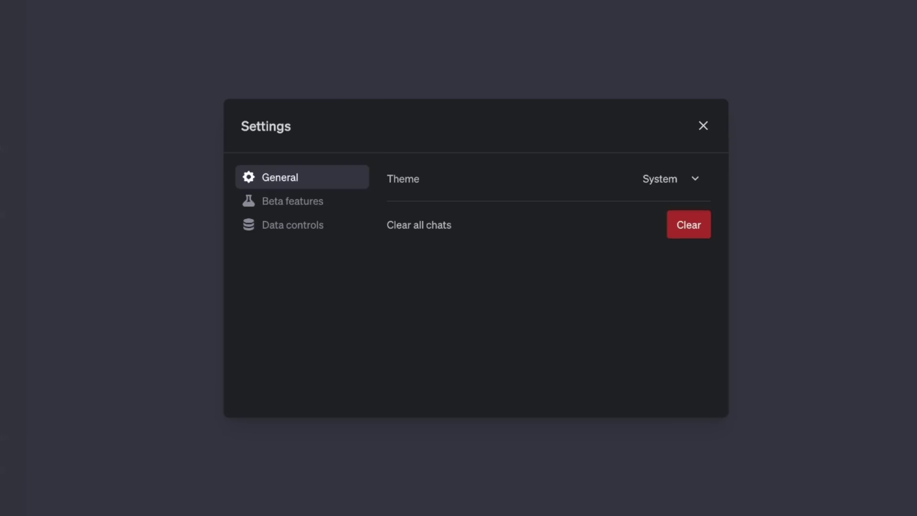
{"action": "left_click", "coordinate": [293, 201]}
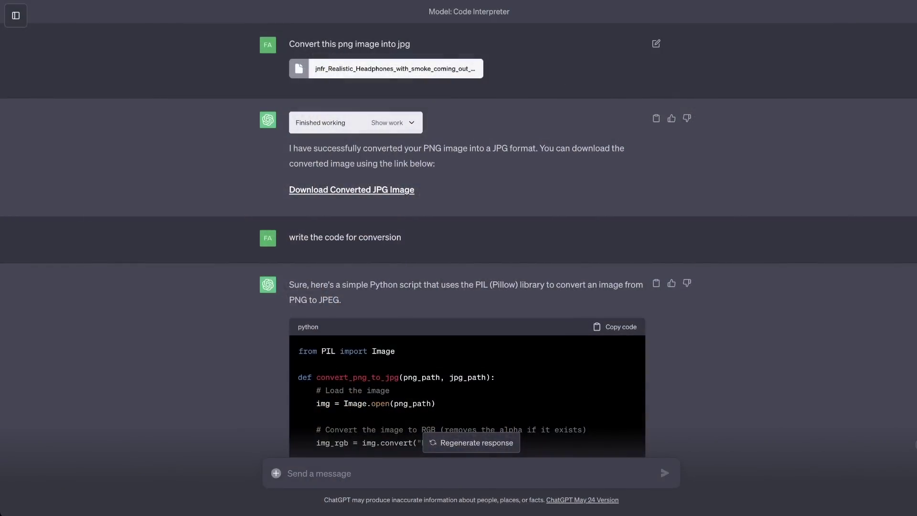
Review the image conversion chat, highlighting the PNG-to-JPG request, the Python conversion script and the request for a square image
{"action": "left_click_drag", "start_coordinate": [410, 43], "coordinate": [330, 44]}
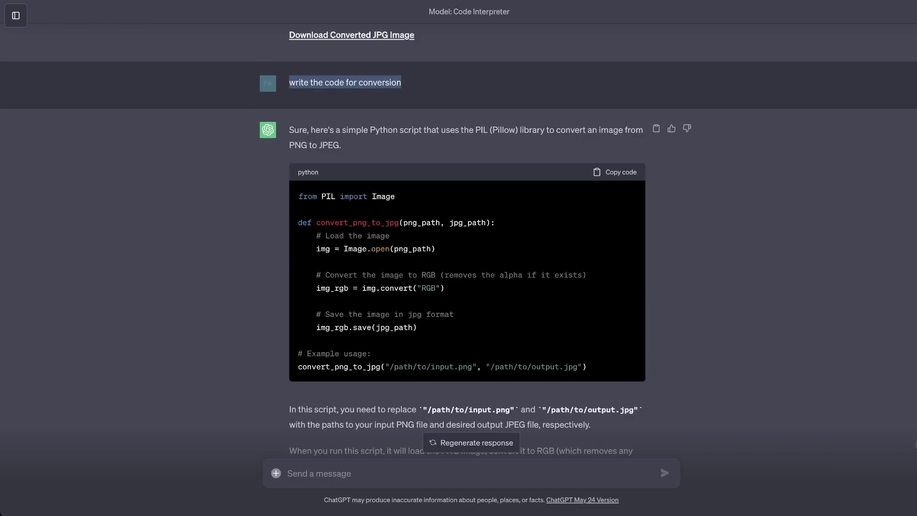
{"action": "left_click_drag", "start_coordinate": [588, 367], "coordinate": [297, 196]}
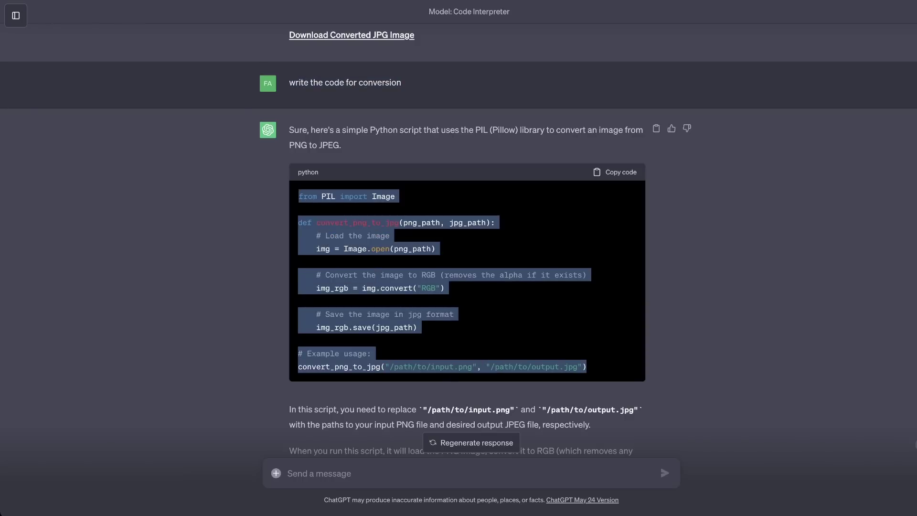
{"action": "scroll", "coordinate": [458, 258], "scroll_direction": "up", "scroll_amount": 3}
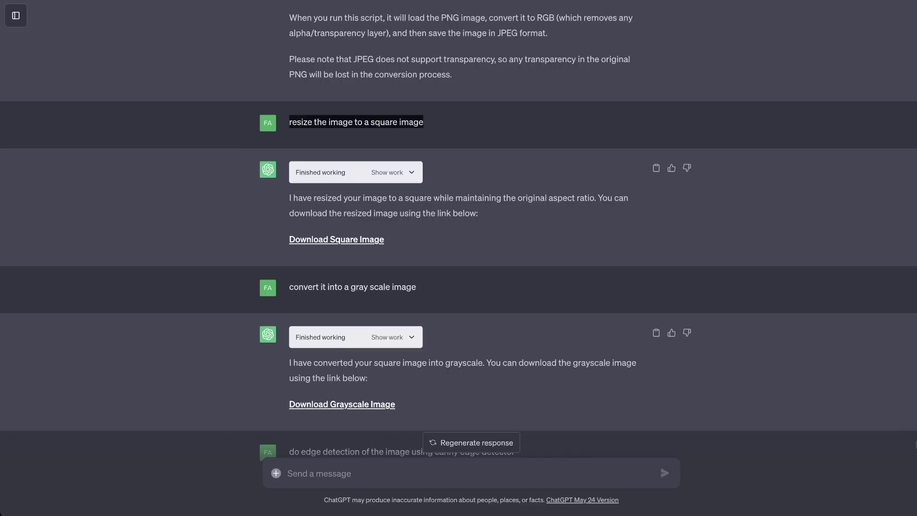
{"action": "left_click_drag", "start_coordinate": [424, 122], "coordinate": [289, 122]}
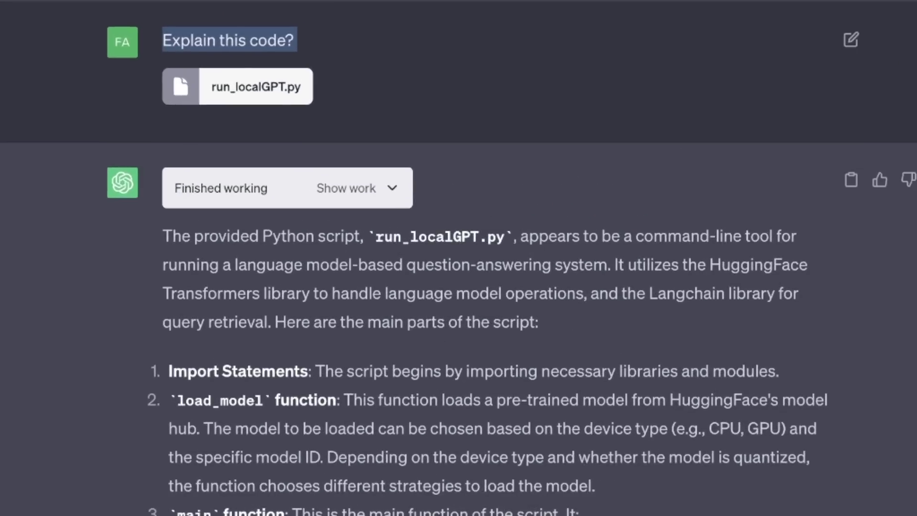
Examine the "Explain this code?" request for run_localGPT.py and highlight the answer's summary of what the script does
{"action": "triple_click", "coordinate": [256, 87]}
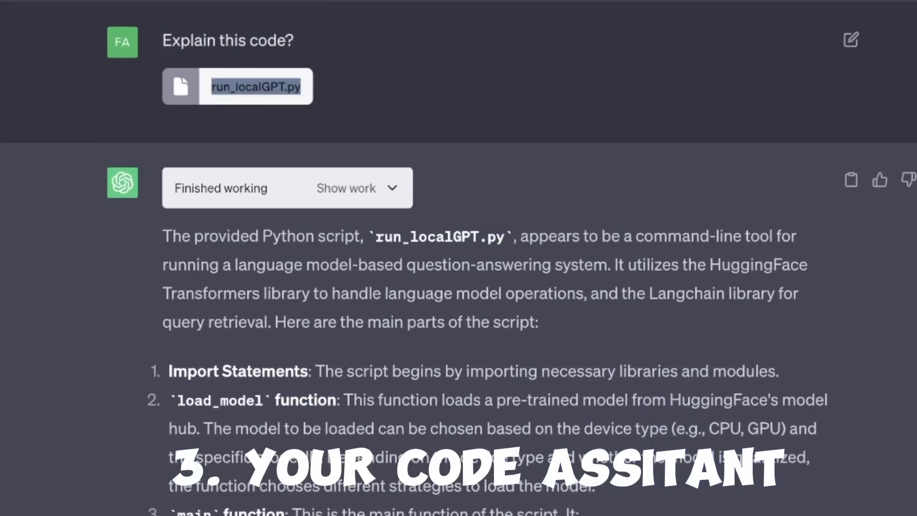
{"action": "triple_click", "coordinate": [229, 40]}
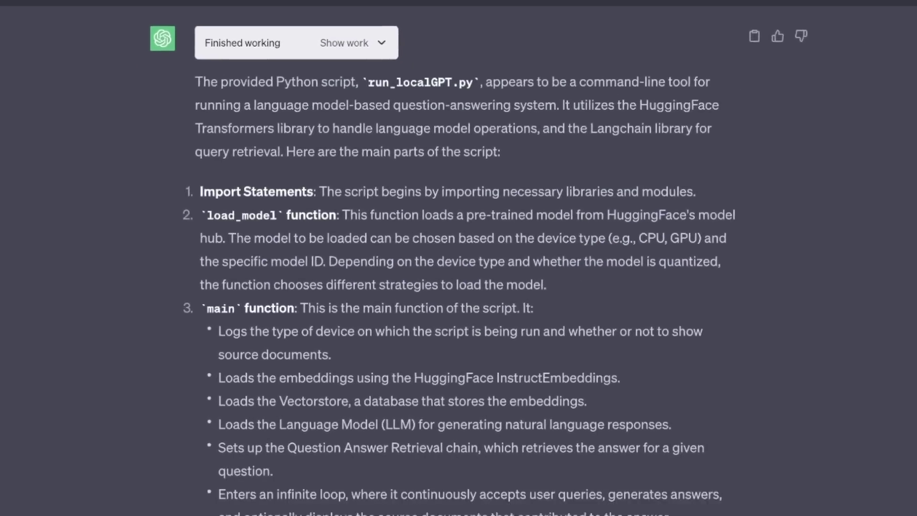
{"action": "left_click_drag", "start_coordinate": [482, 63], "coordinate": [550, 85]}
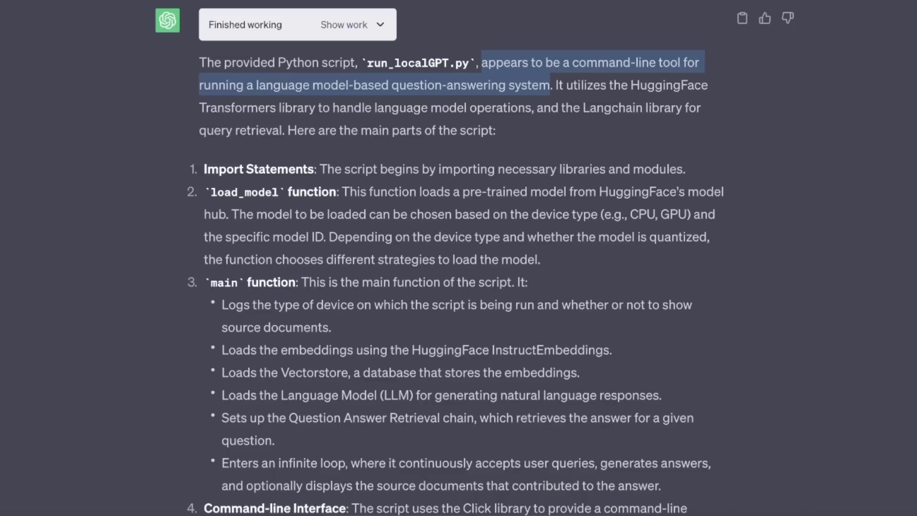
Highlight the intro to the script's main parts and the Import Statements, load_model function and main function headings in the explanation
{"action": "left_click_drag", "start_coordinate": [297, 130], "coordinate": [496, 131]}
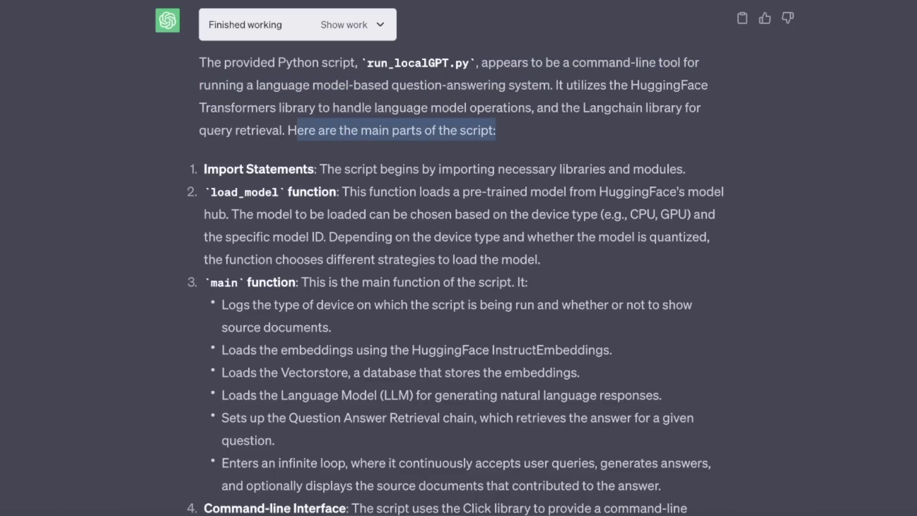
{"action": "left_click_drag", "start_coordinate": [205, 169], "coordinate": [351, 169]}
{"action": "left_click_drag", "start_coordinate": [211, 192], "coordinate": [320, 192]}
{"action": "left_click_drag", "start_coordinate": [210, 282], "coordinate": [299, 282]}
{"action": "scroll", "coordinate": [458, 258], "scroll_direction": "down", "scroll_amount": 3}
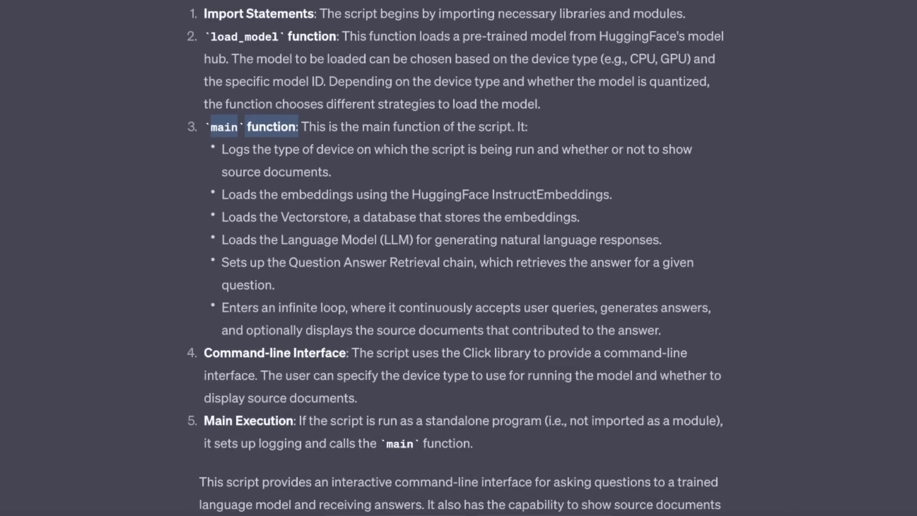
{"action": "left_click", "coordinate": [299, 281]}
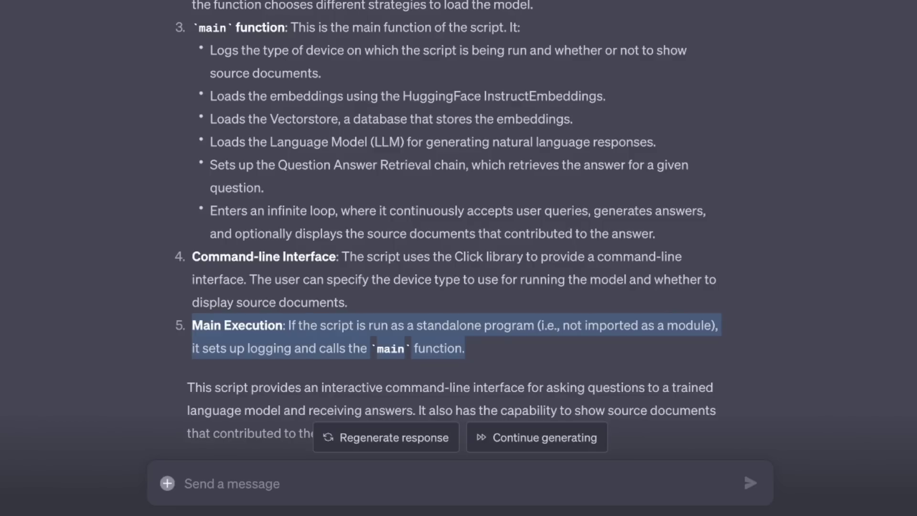
Highlight the question "What are some improvements that can be made to the code?" and the opening remarks of its answer
{"action": "scroll", "coordinate": [456, 215], "scroll_direction": "down", "scroll_amount": 2}
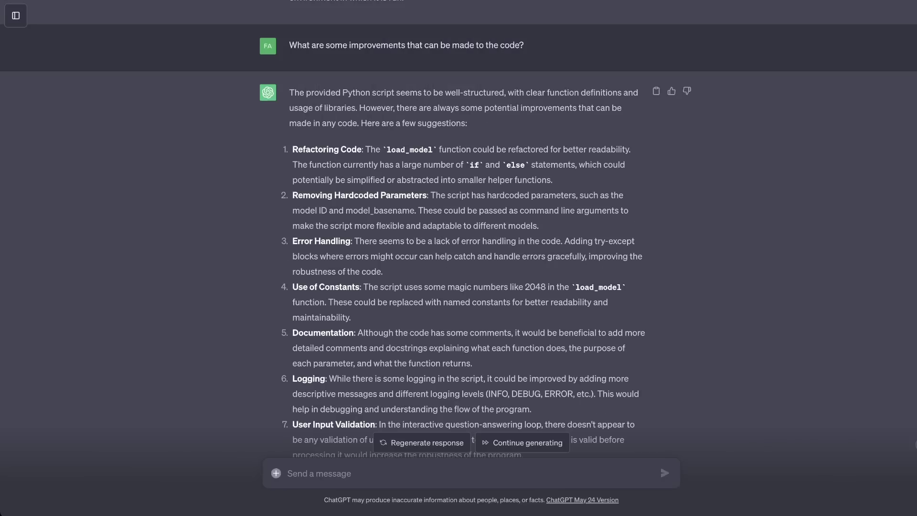
{"action": "left_click_drag", "start_coordinate": [289, 45], "coordinate": [556, 67]}
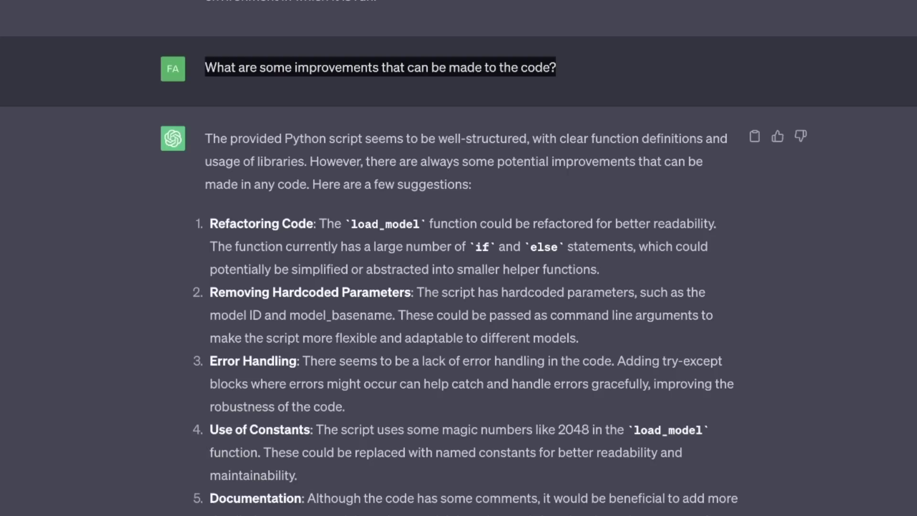
{"action": "scroll", "coordinate": [459, 267], "scroll_direction": "down", "scroll_amount": 3}
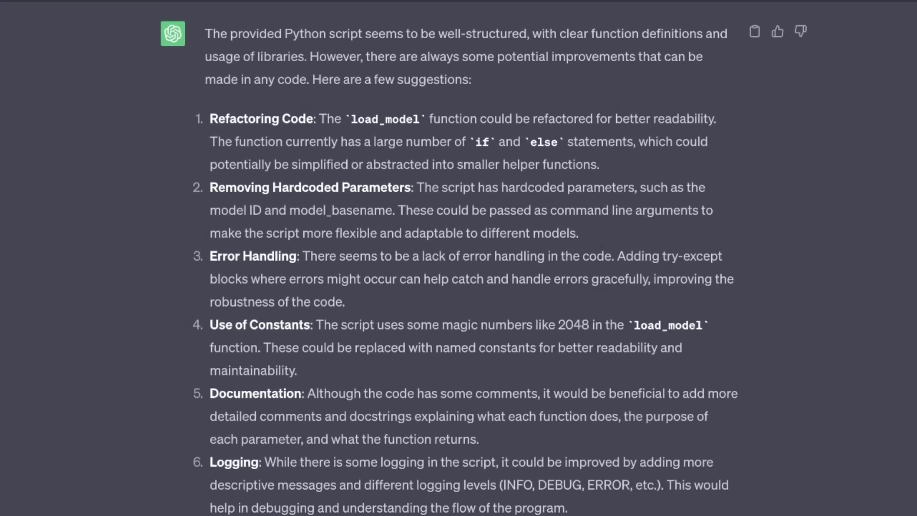
{"action": "left_click_drag", "start_coordinate": [438, 34], "coordinate": [496, 34]}
{"action": "left_click_drag", "start_coordinate": [379, 56], "coordinate": [312, 79]}
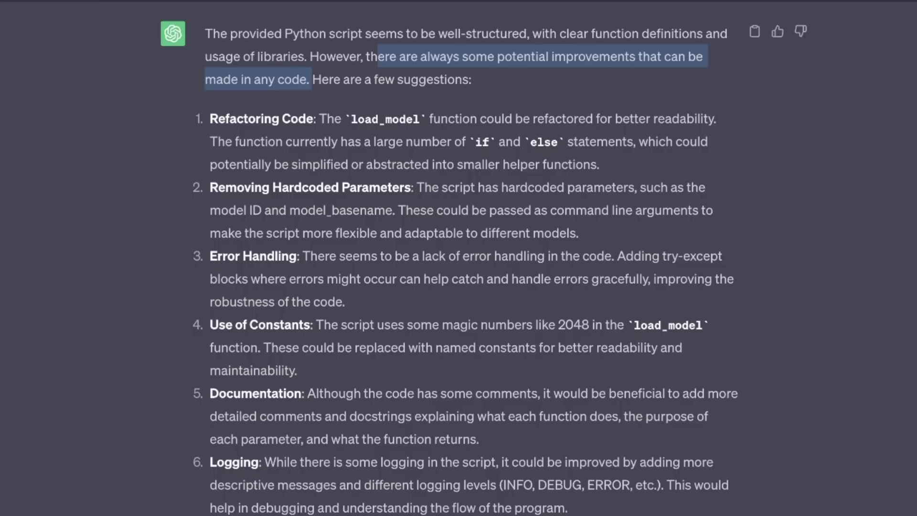
Switch to the code editor and examine the if and else branches of the load_model function
{"action": "key", "text": "super+Tab"}
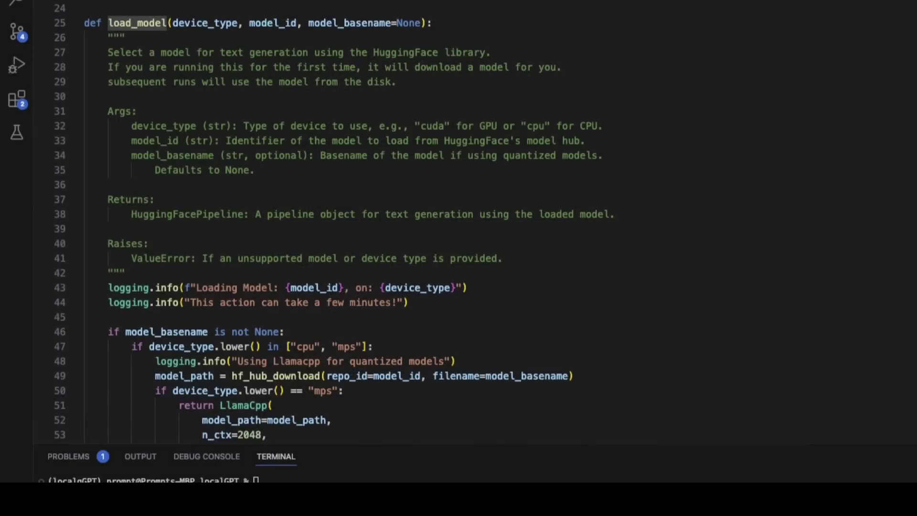
{"action": "scroll", "coordinate": [335, 222], "scroll_direction": "down", "scroll_amount": 5}
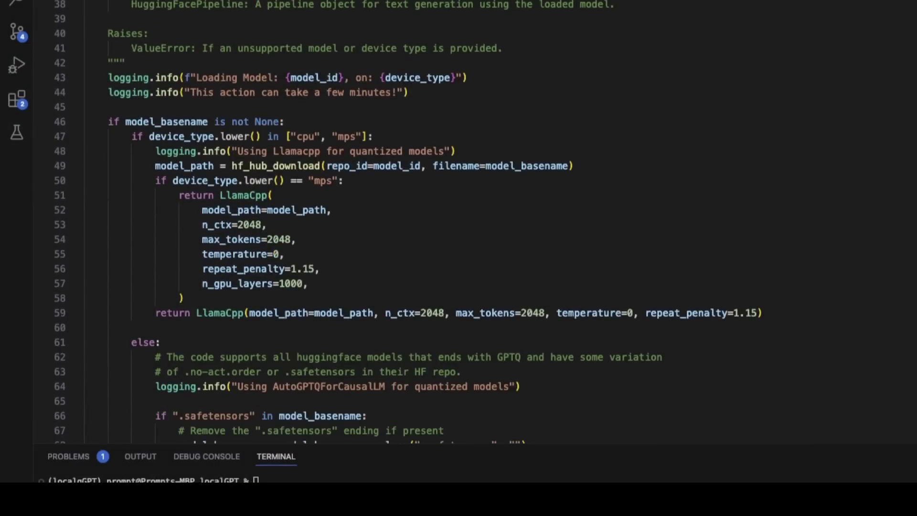
{"action": "scroll", "coordinate": [430, 222], "scroll_direction": "down", "scroll_amount": 3}
{"action": "scroll", "coordinate": [408, 223], "scroll_direction": "down", "scroll_amount": 8}
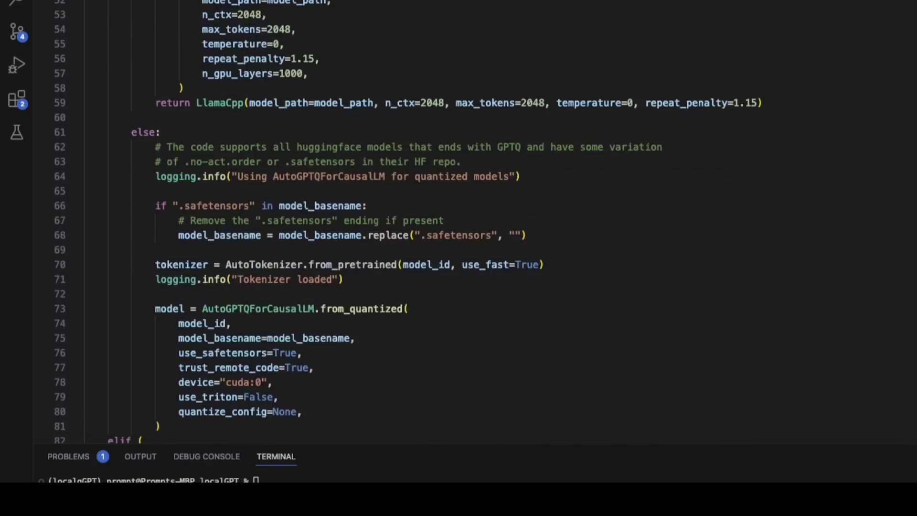
{"action": "scroll", "coordinate": [363, 222], "scroll_direction": "down", "scroll_amount": 4}
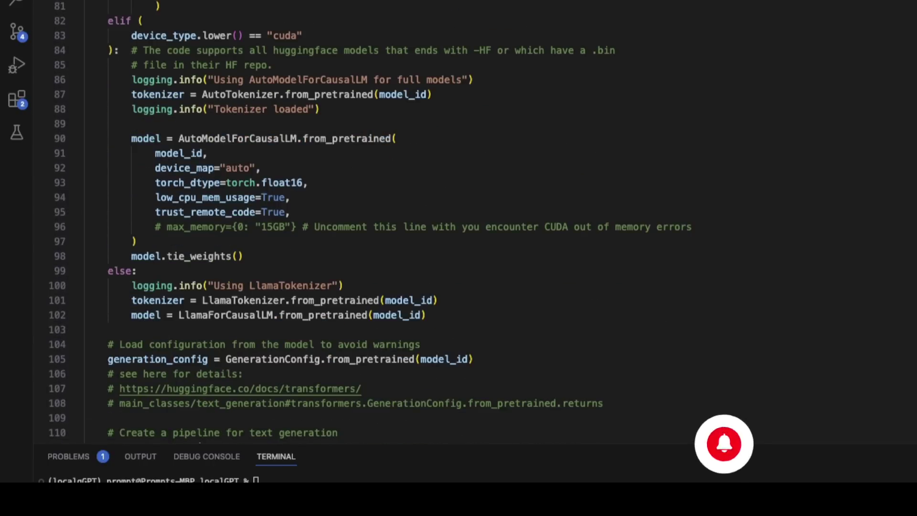
{"action": "scroll", "coordinate": [430, 222], "scroll_direction": "down", "scroll_amount": 2}
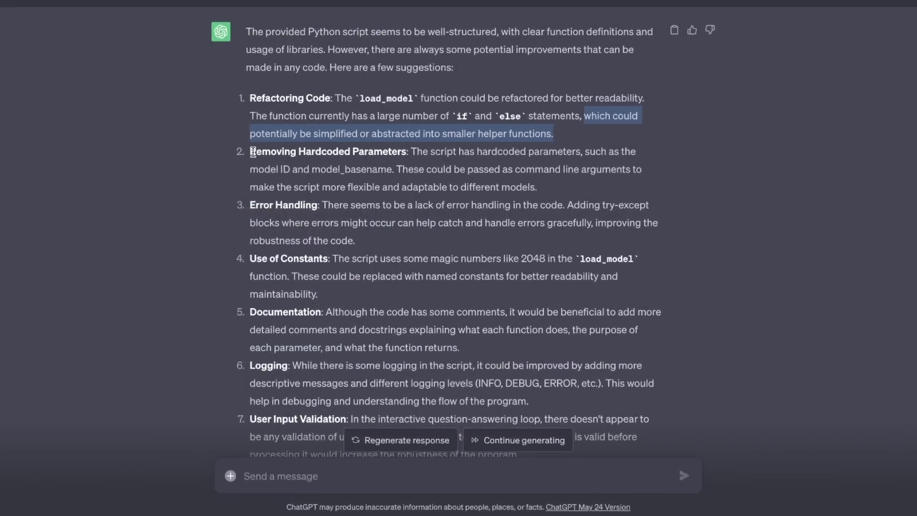
Review the suggested improvements in the ChatGPT answer, highlighting Removing Hardcoded Parameters, Error Handling, Use of Constants and the number 2048
{"action": "left_click_drag", "start_coordinate": [286, 164], "coordinate": [412, 164]}
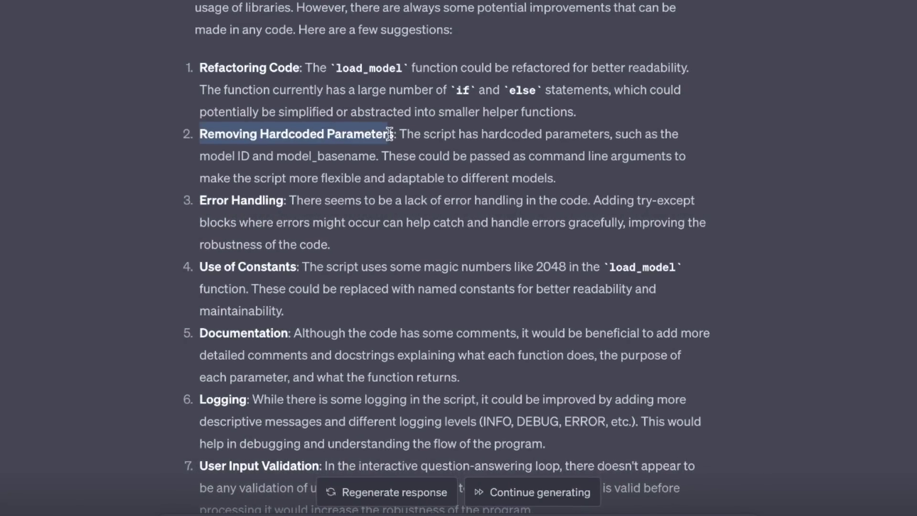
{"action": "left_click_drag", "start_coordinate": [390, 134], "coordinate": [395, 134]}
{"action": "scroll", "coordinate": [392, 167], "scroll_direction": "down", "scroll_amount": 1}
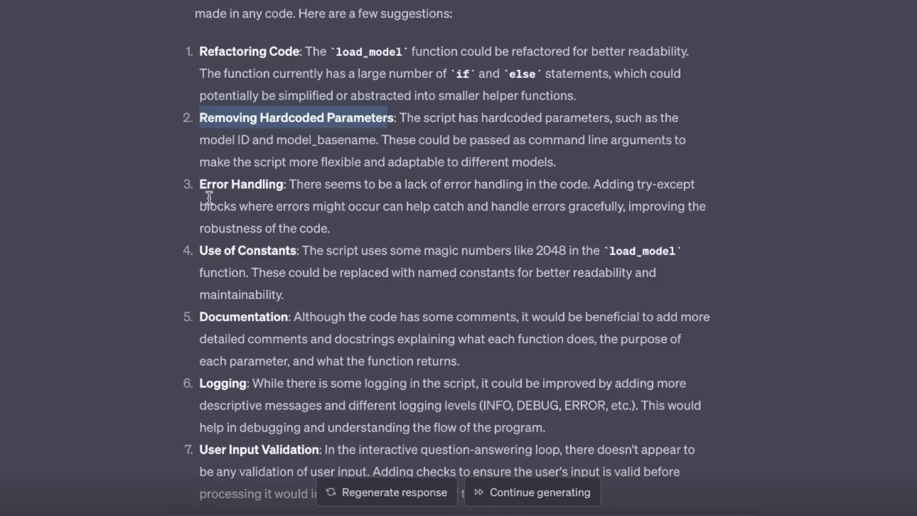
{"action": "left_click_drag", "start_coordinate": [200, 182], "coordinate": [282, 185]}
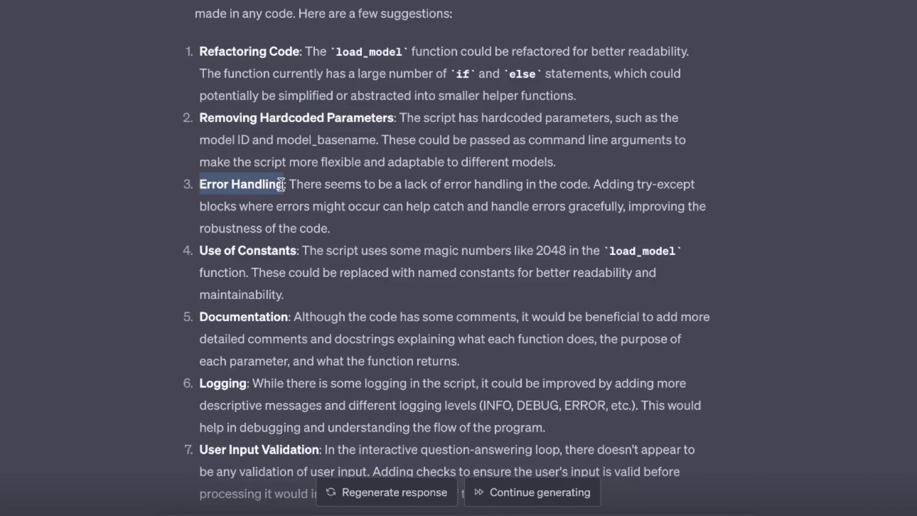
{"action": "scroll", "coordinate": [281, 184], "scroll_direction": "down", "scroll_amount": 3}
{"action": "left_click_drag", "start_coordinate": [207, 180], "coordinate": [271, 182]}
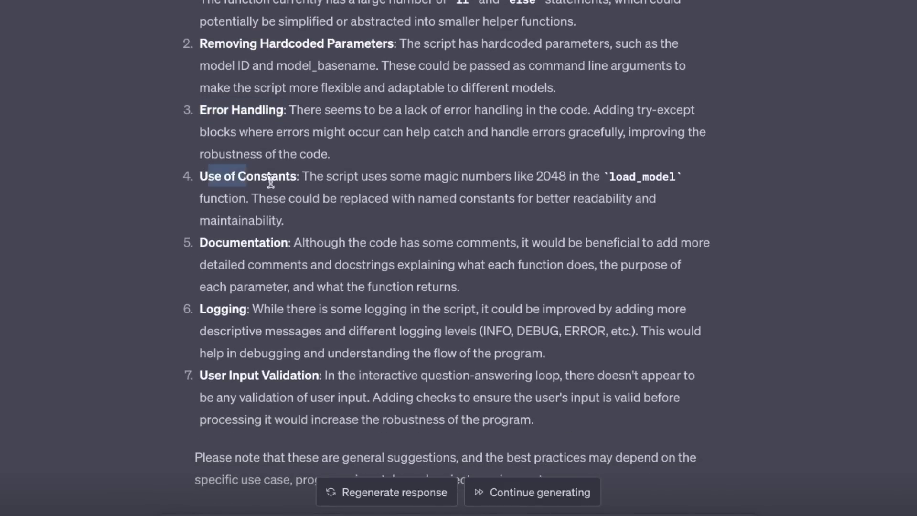
{"action": "double_click", "coordinate": [551, 181]}
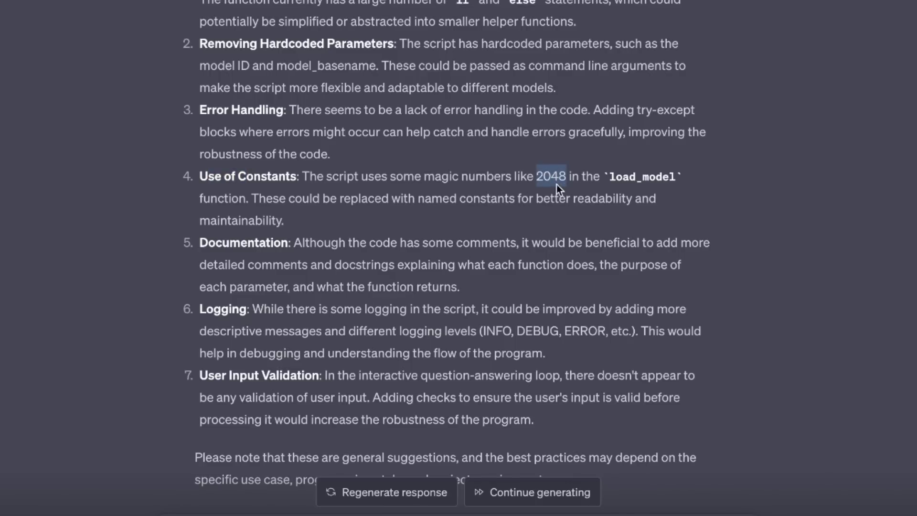
{"action": "scroll", "coordinate": [404, 260], "scroll_direction": "down", "scroll_amount": 5}
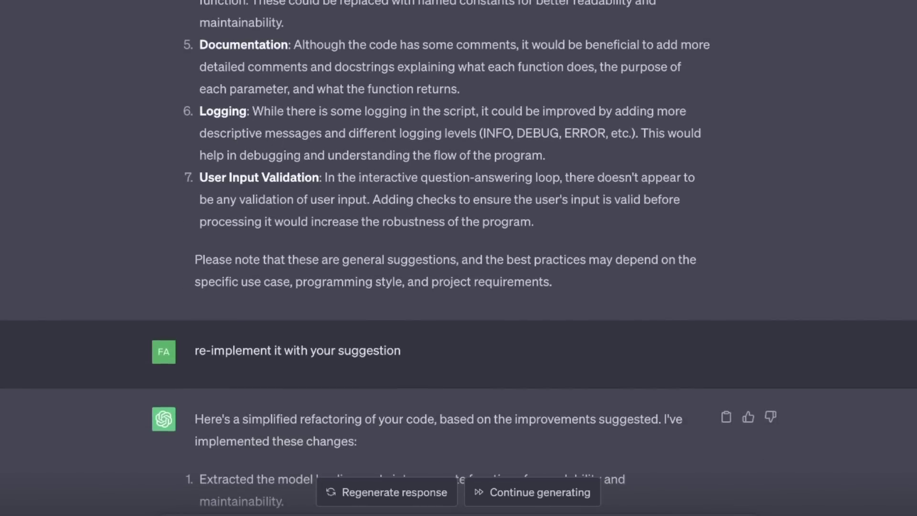
{"action": "scroll", "coordinate": [135, 334], "scroll_direction": "up", "scroll_amount": 8}
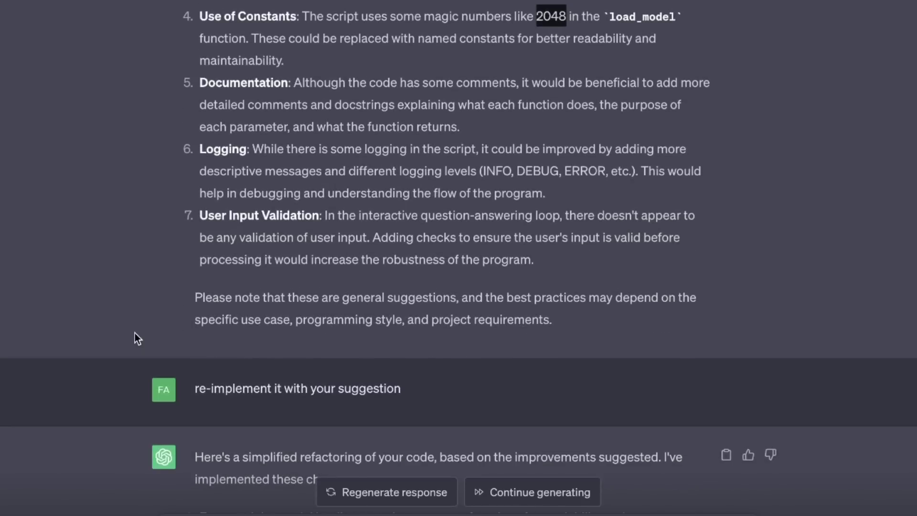
Highlight the import lines and the MAX_LENGTH = 2048 constant in the re-implemented Python code
{"action": "scroll", "coordinate": [135, 333], "scroll_direction": "down", "scroll_amount": 14}
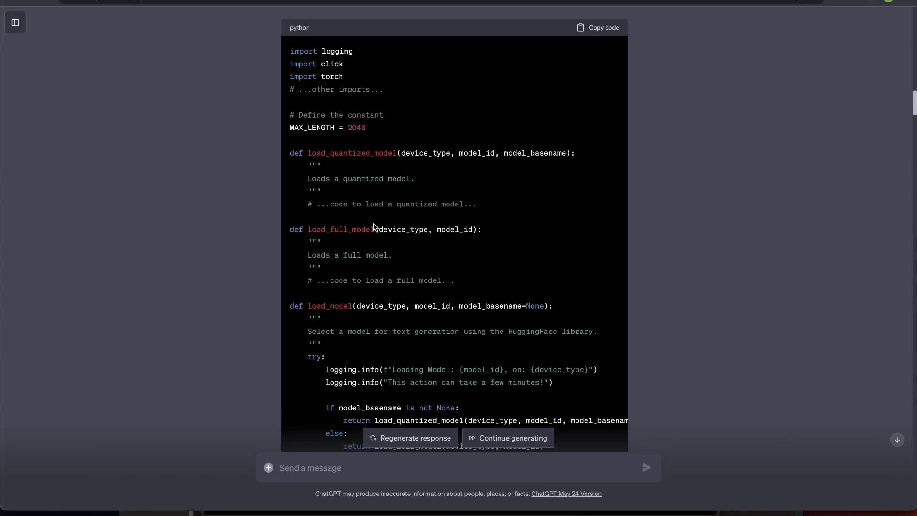
{"action": "left_click_drag", "start_coordinate": [345, 77], "coordinate": [294, 48]}
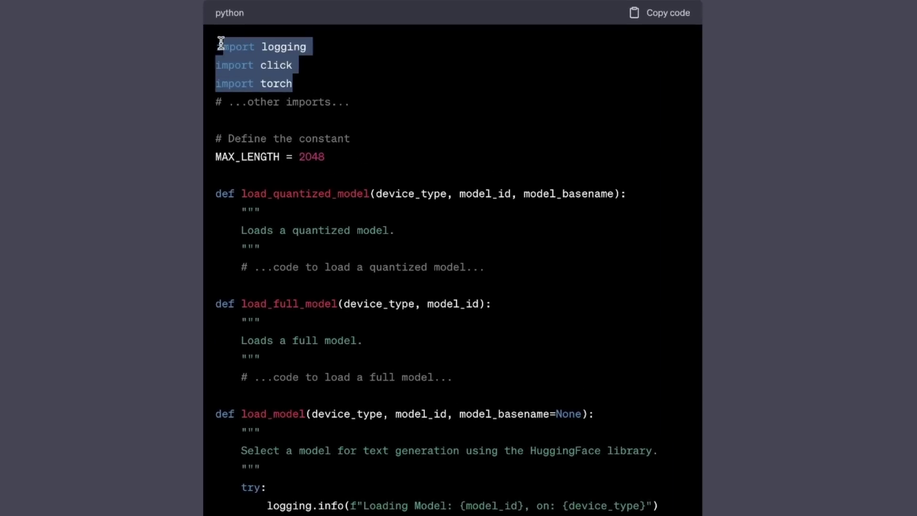
{"action": "left_click_drag", "start_coordinate": [324, 158], "coordinate": [203, 159]}
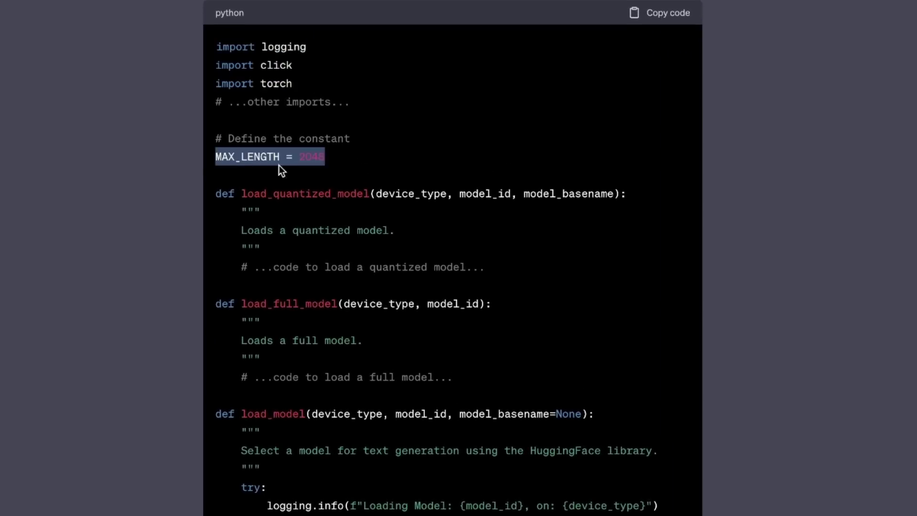
{"action": "triple_click", "coordinate": [330, 162]}
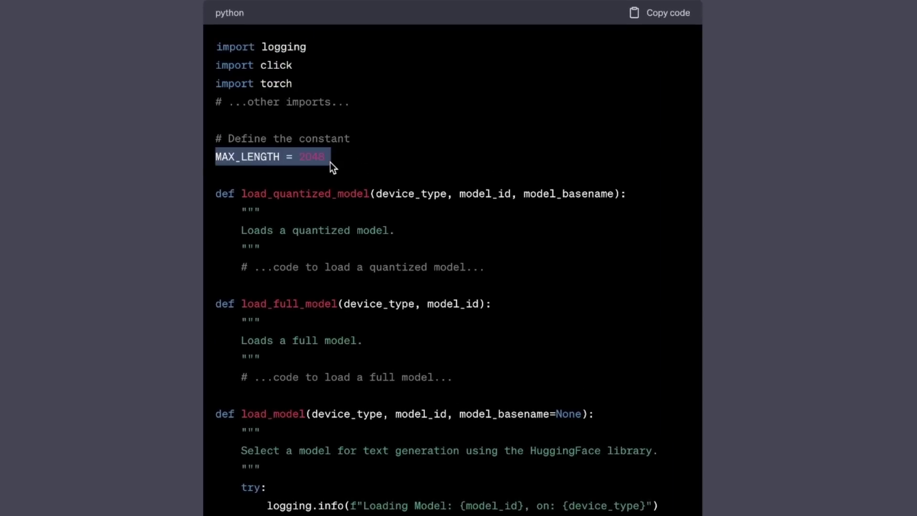
Highlight the load_quantized_model function name, its docstring and placeholder comment, and the load_full_model function name
{"action": "double_click", "coordinate": [272, 194]}
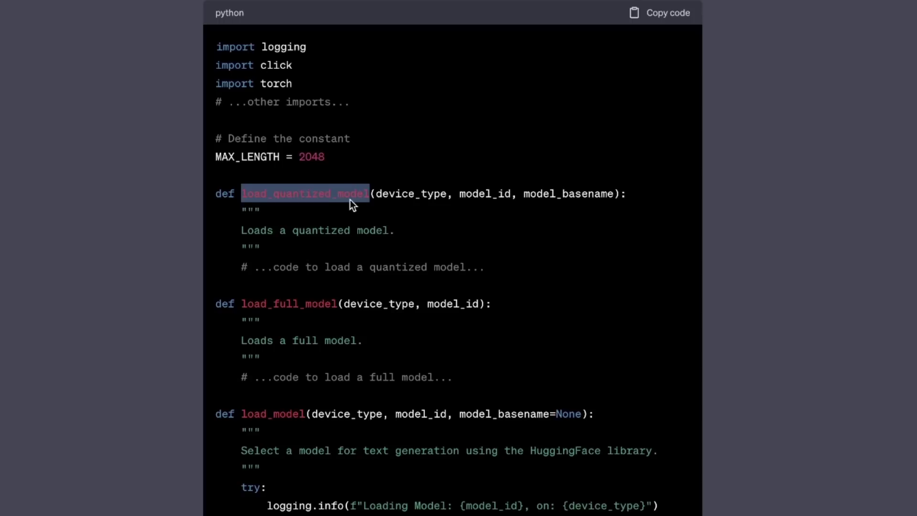
{"action": "left_click", "coordinate": [294, 218]}
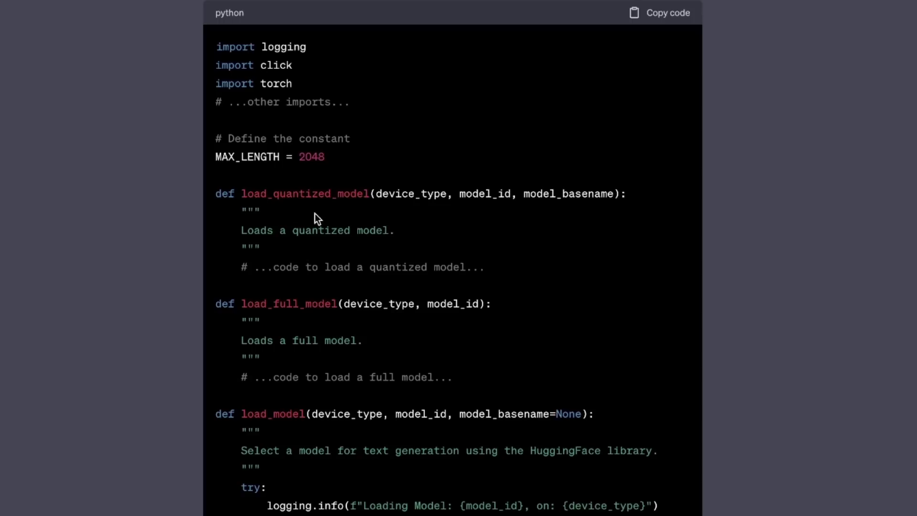
{"action": "left_click_drag", "start_coordinate": [405, 234], "coordinate": [227, 242]}
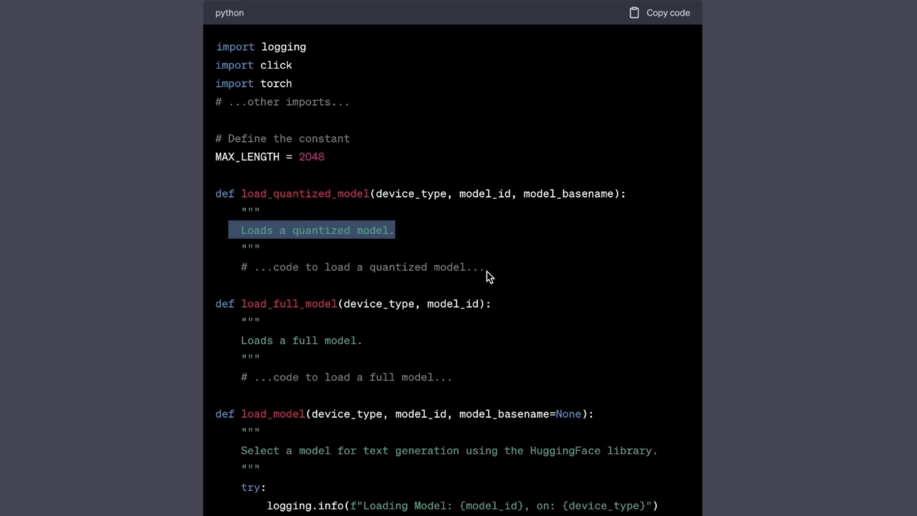
{"action": "left_click_drag", "start_coordinate": [486, 271], "coordinate": [221, 265]}
{"action": "double_click", "coordinate": [306, 304]}
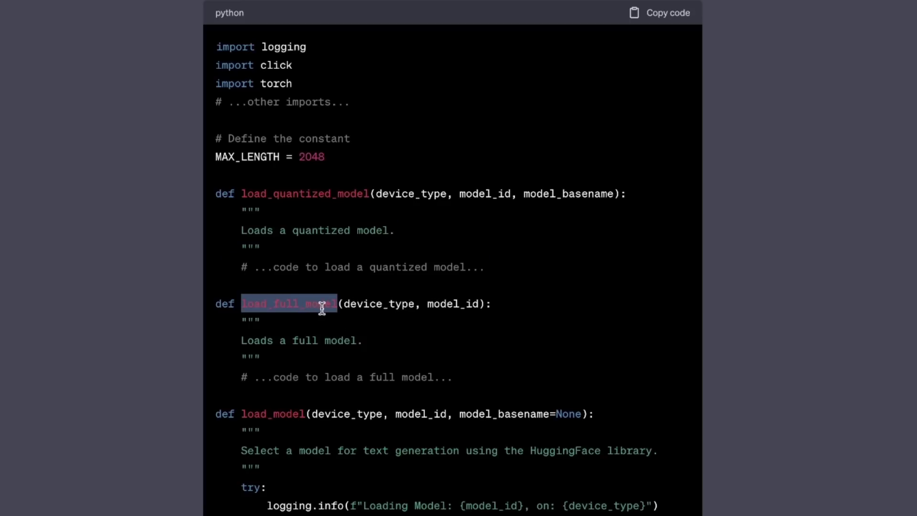
Highlight the refactored load_model function's name, its if/else model selection and the try block's logging lines
{"action": "scroll", "coordinate": [342, 372], "scroll_direction": "down", "scroll_amount": 6}
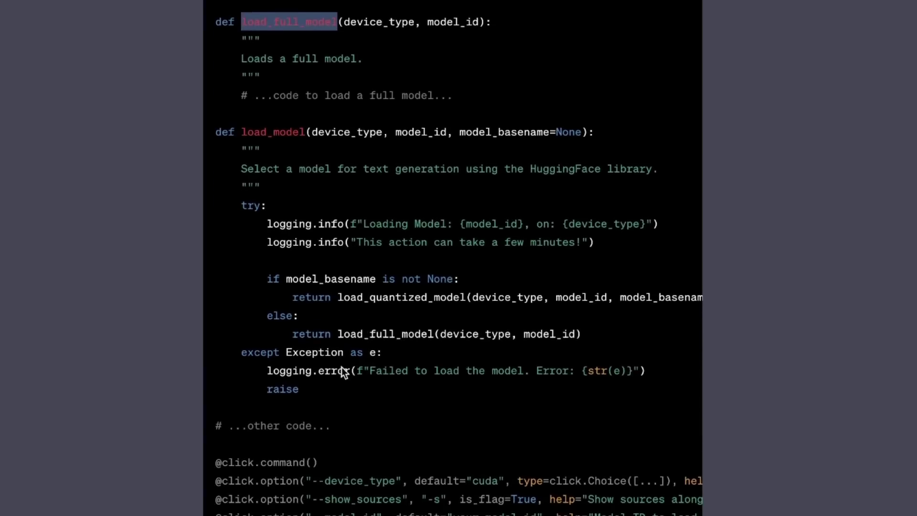
{"action": "scroll", "coordinate": [342, 370], "scroll_direction": "down", "scroll_amount": 2}
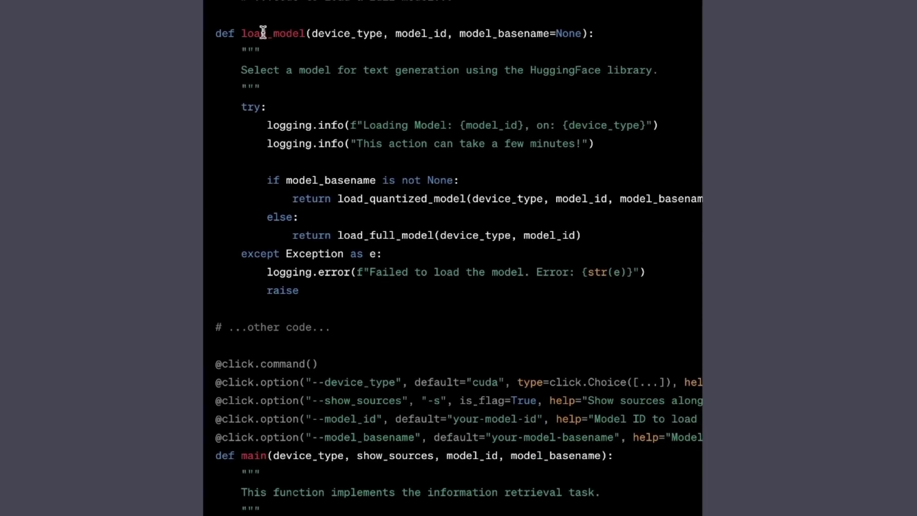
{"action": "left_click_drag", "start_coordinate": [242, 34], "coordinate": [313, 37]}
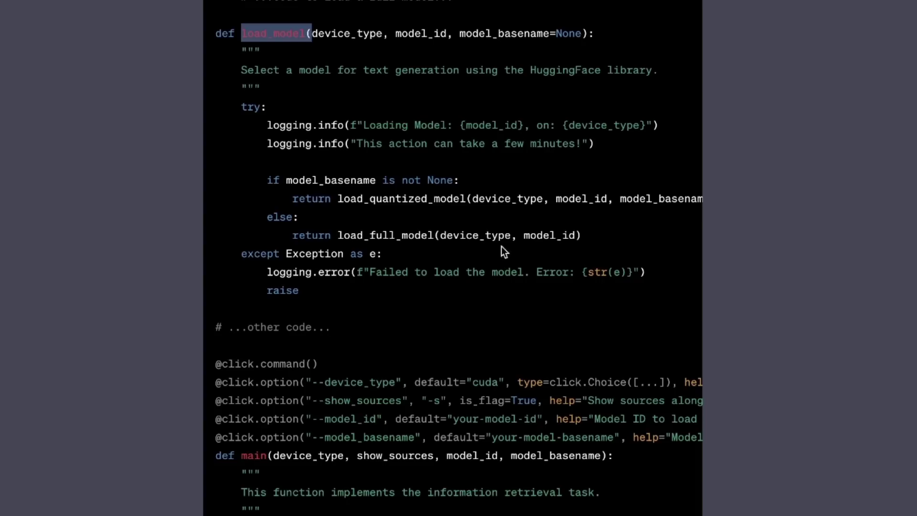
{"action": "left_click_drag", "start_coordinate": [594, 232], "coordinate": [216, 181]}
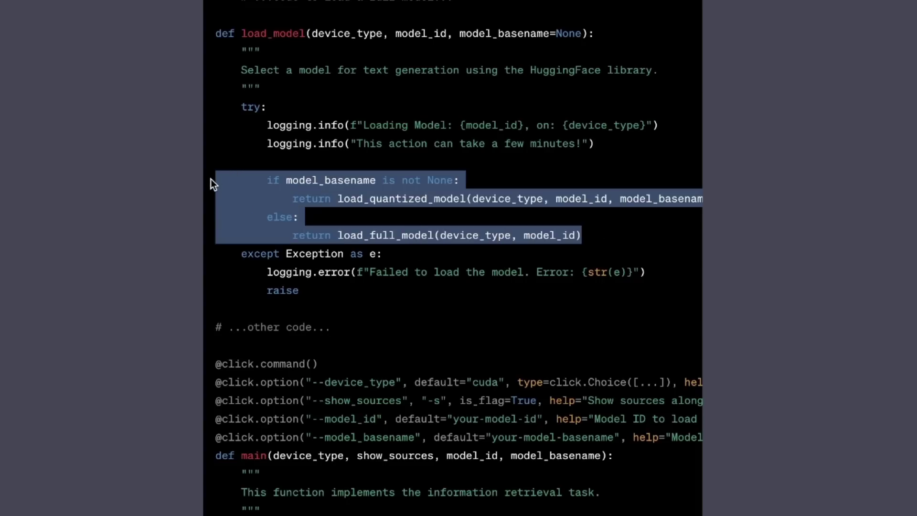
{"action": "left_click_drag", "start_coordinate": [234, 103], "coordinate": [603, 160]}
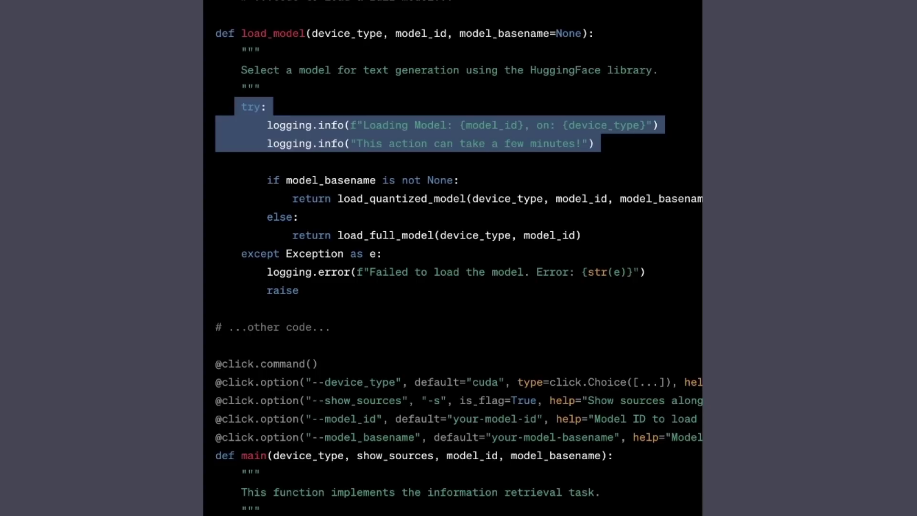
{"action": "left_click", "coordinate": [148, 449]}
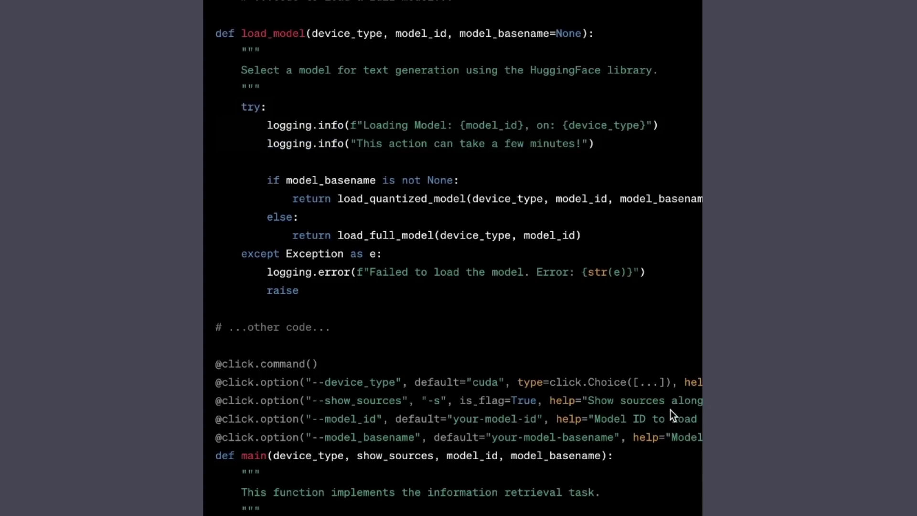
Examine the "create visual representation of the code base" request and the plaintext flow diagram in its answer
{"action": "scroll", "coordinate": [670, 410], "scroll_direction": "down", "scroll_amount": 1}
{"action": "scroll", "coordinate": [669, 413], "scroll_direction": "down", "scroll_amount": 2}
{"action": "scroll", "coordinate": [672, 415], "scroll_direction": "down", "scroll_amount": 3}
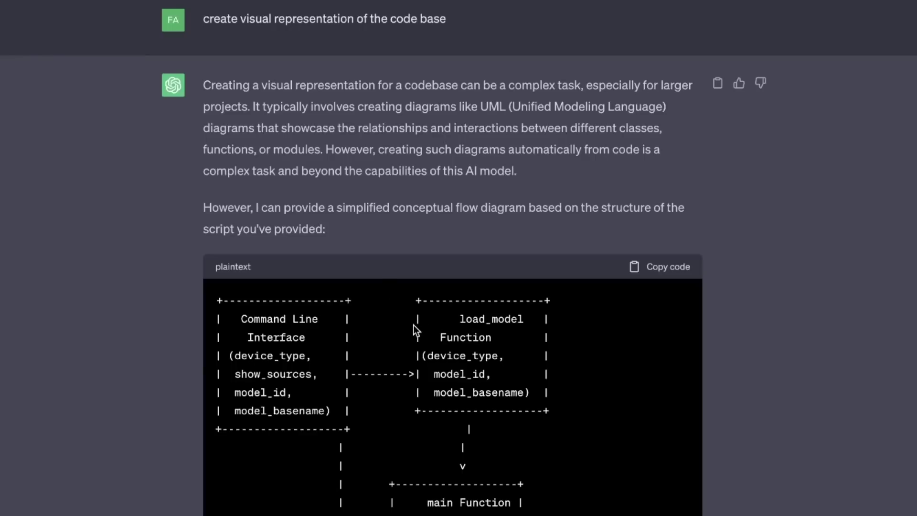
{"action": "scroll", "coordinate": [414, 325], "scroll_direction": "down", "scroll_amount": 1}
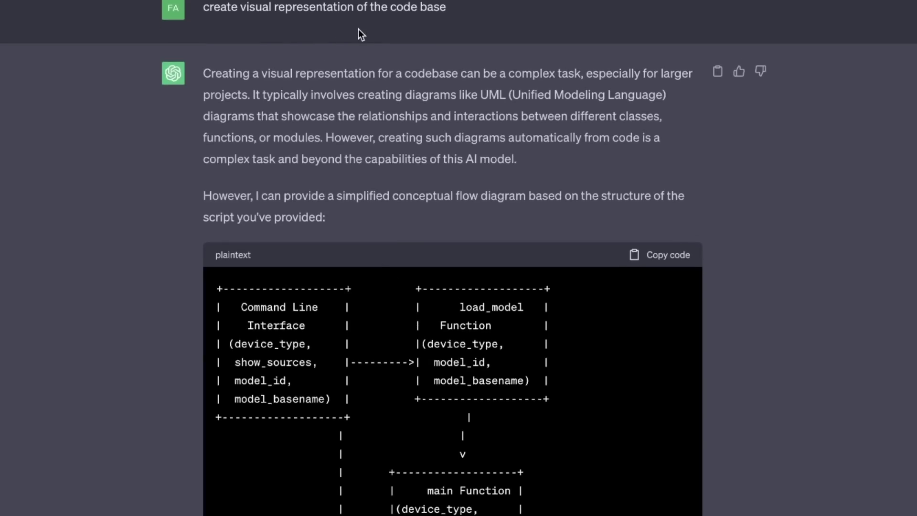
{"action": "scroll", "coordinate": [521, 151], "scroll_direction": "down", "scroll_amount": 6}
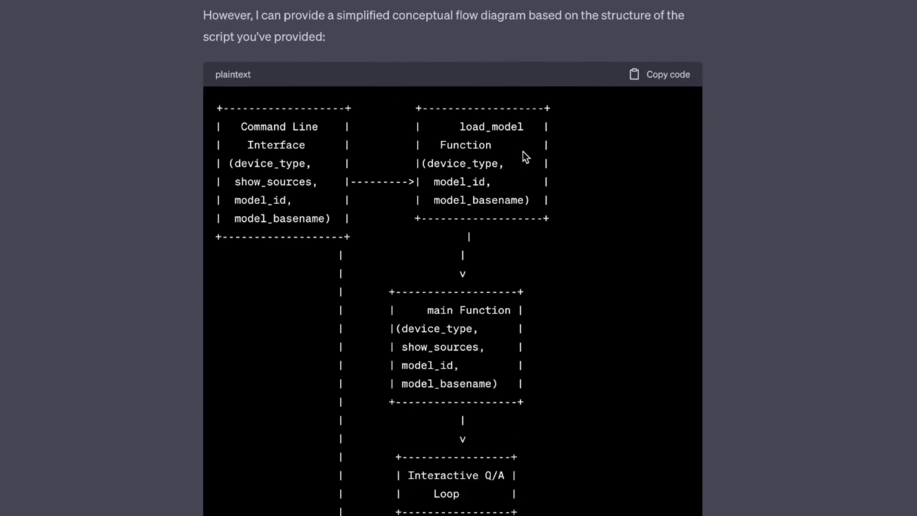
Examine the explanation of ingest.py and the plaintext flow diagram of how its components interact
{"action": "scroll", "coordinate": [522, 149], "scroll_direction": "up", "scroll_amount": 1}
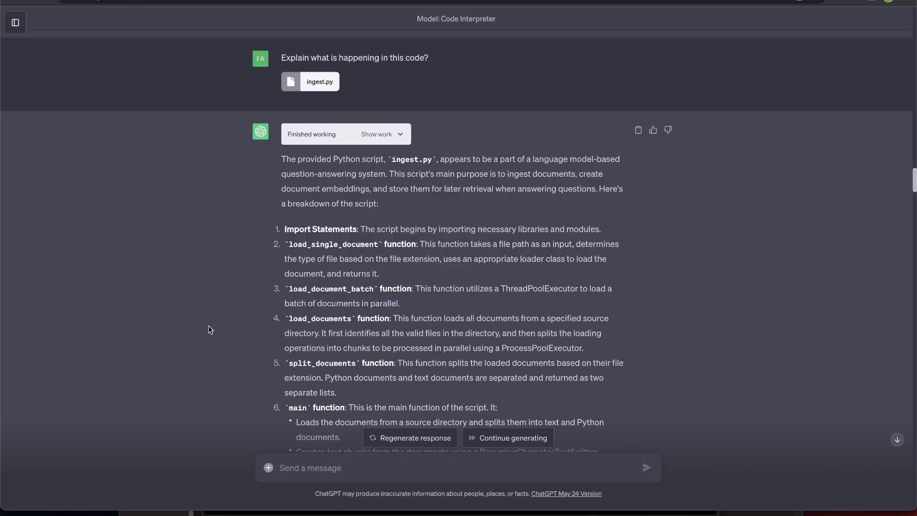
{"action": "scroll", "coordinate": [208, 326], "scroll_direction": "down", "scroll_amount": 1}
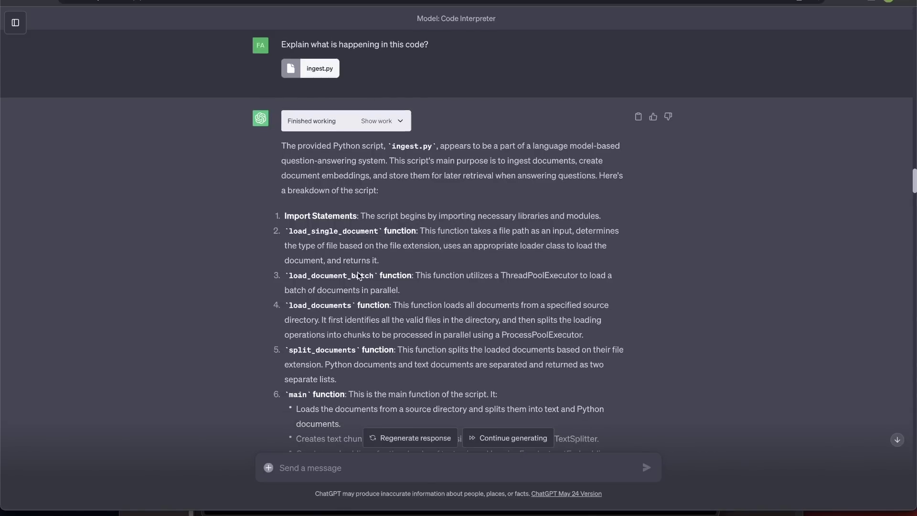
{"action": "scroll", "coordinate": [357, 271], "scroll_direction": "down", "scroll_amount": 6}
{"action": "scroll", "coordinate": [358, 276], "scroll_direction": "down", "scroll_amount": 8}
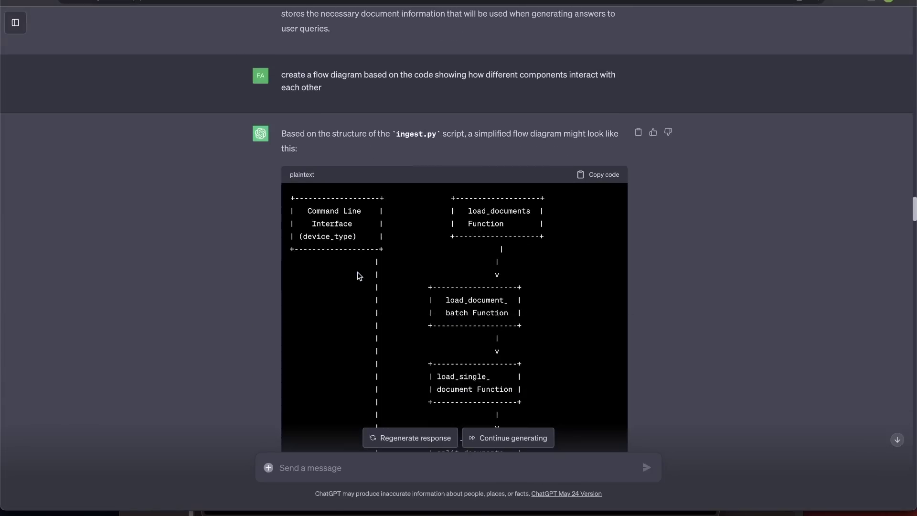
{"action": "scroll", "coordinate": [343, 349], "scroll_direction": "up", "scroll_amount": 14}
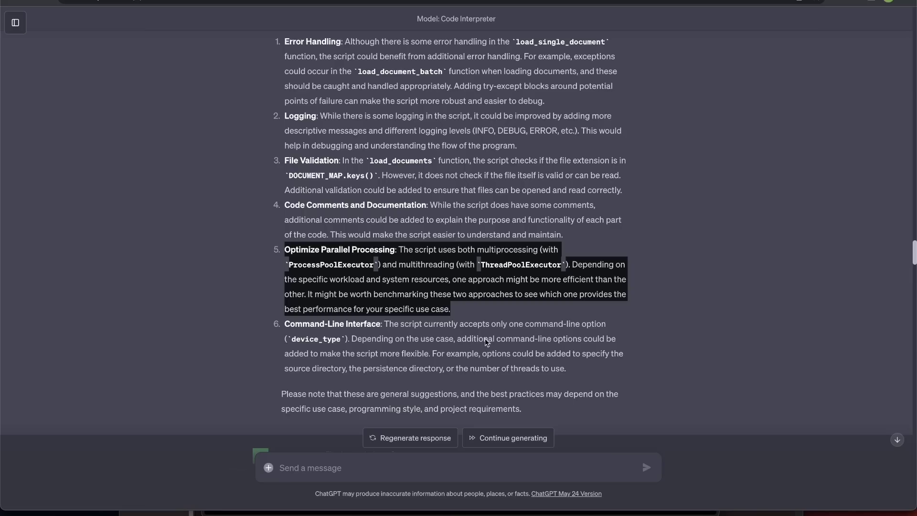
Highlight "multiprocessing", "multithreading" and the workload and system resources wording in the Optimize Parallel Processing suggestion
{"action": "left_click", "coordinate": [470, 260]}
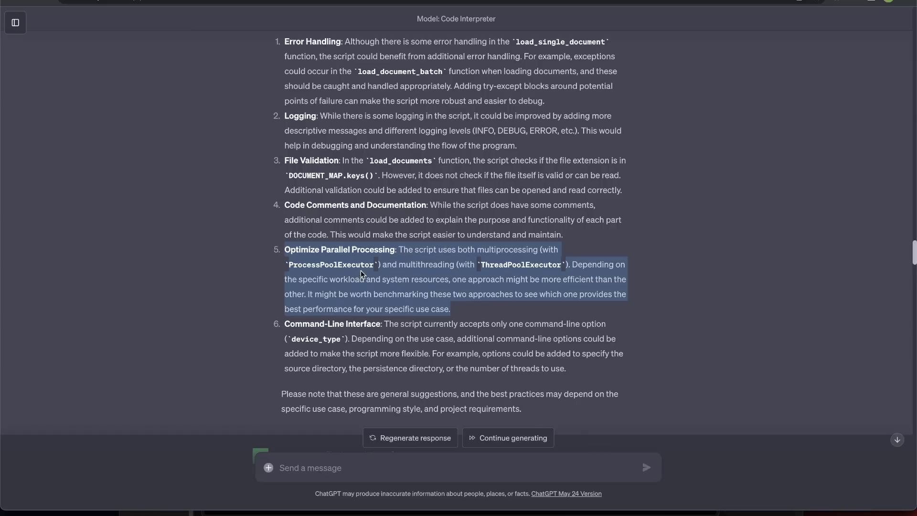
{"action": "left_click", "coordinate": [544, 258]}
{"action": "left_click_drag", "start_coordinate": [478, 250], "coordinate": [537, 250]}
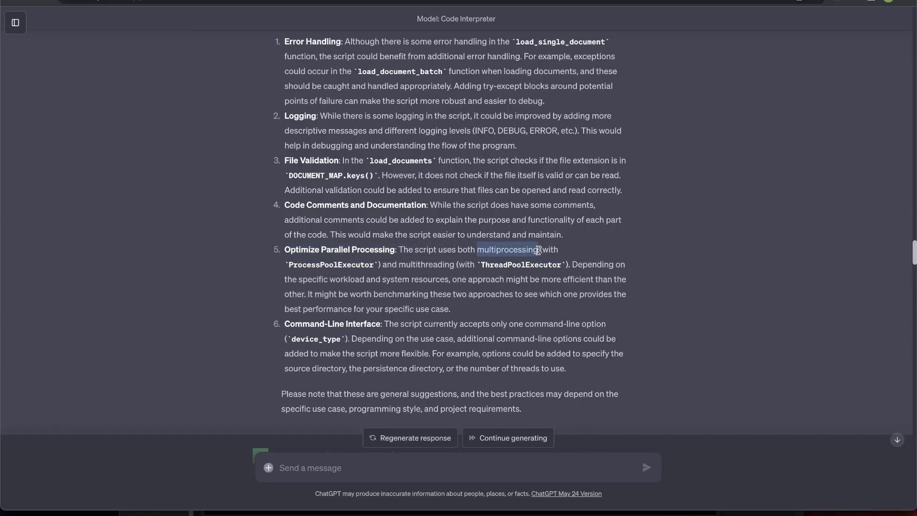
{"action": "left_click_drag", "start_coordinate": [406, 265], "coordinate": [471, 267]}
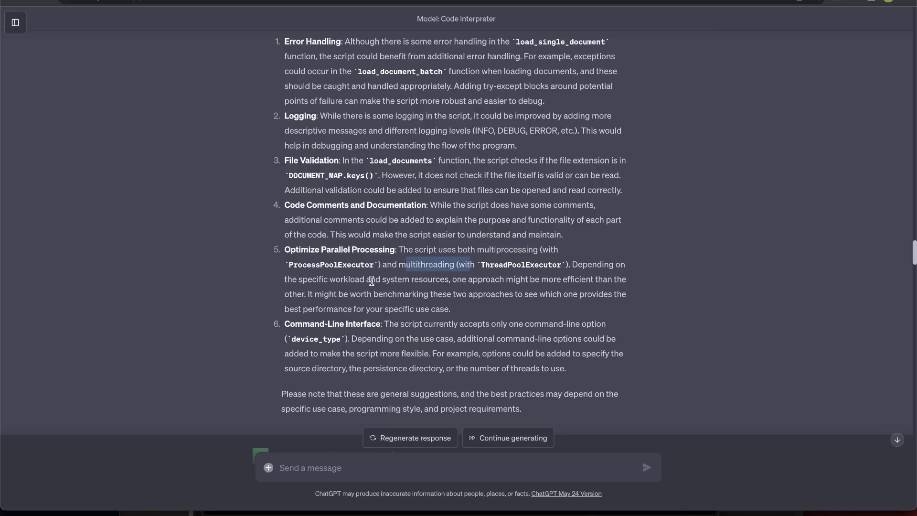
{"action": "left_click_drag", "start_coordinate": [376, 281], "coordinate": [304, 294]}
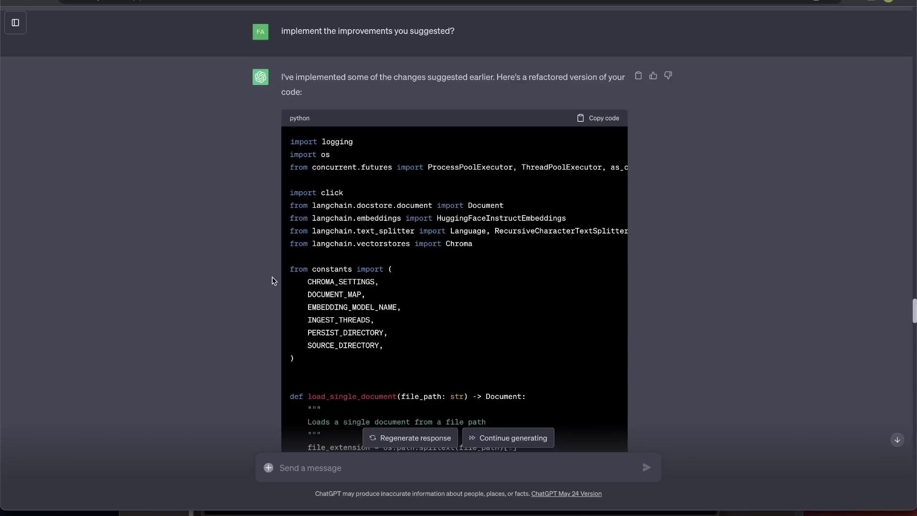
Highlight the if/else loader check and try/except error handling in the refactored load_single_document function
{"action": "scroll", "coordinate": [262, 281], "scroll_direction": "down", "scroll_amount": 7}
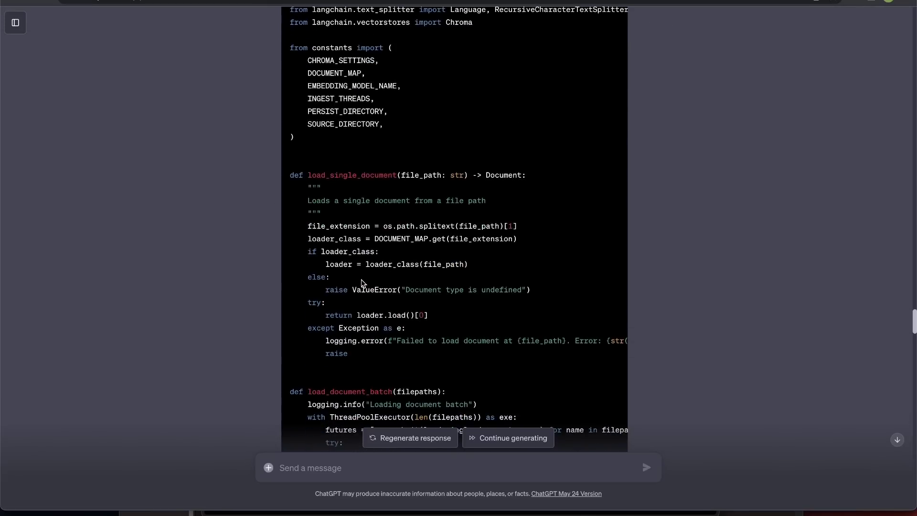
{"action": "scroll", "coordinate": [361, 283], "scroll_direction": "down", "scroll_amount": 5}
{"action": "scroll", "coordinate": [362, 283], "scroll_direction": "up", "scroll_amount": 8}
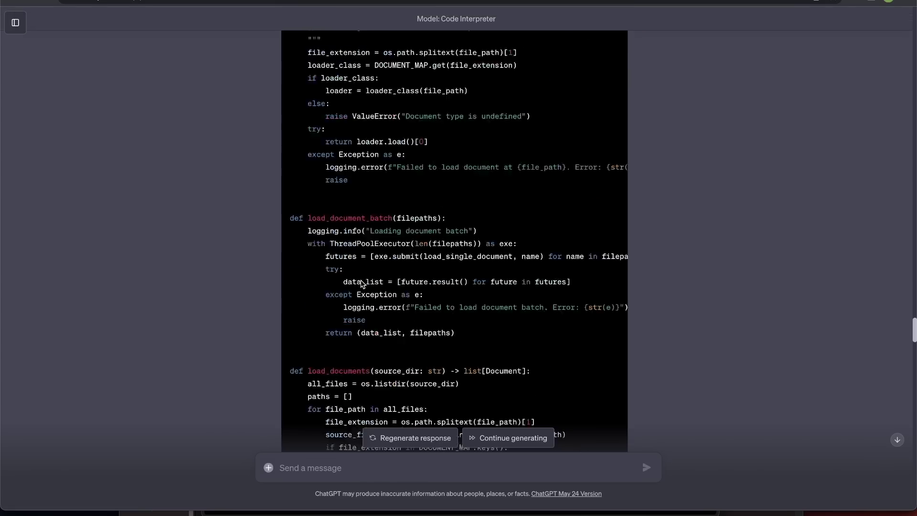
{"action": "scroll", "coordinate": [362, 284], "scroll_direction": "down", "scroll_amount": 1}
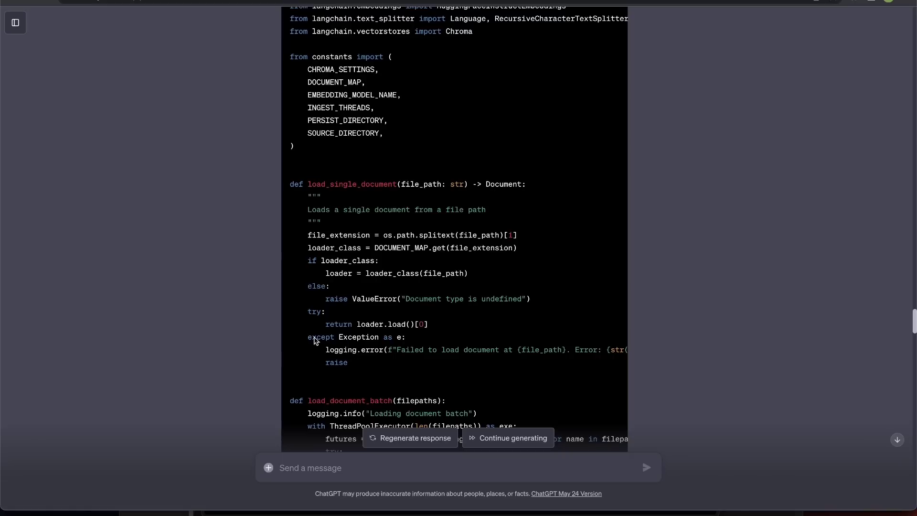
{"action": "left_click_drag", "start_coordinate": [361, 363], "coordinate": [288, 262]}
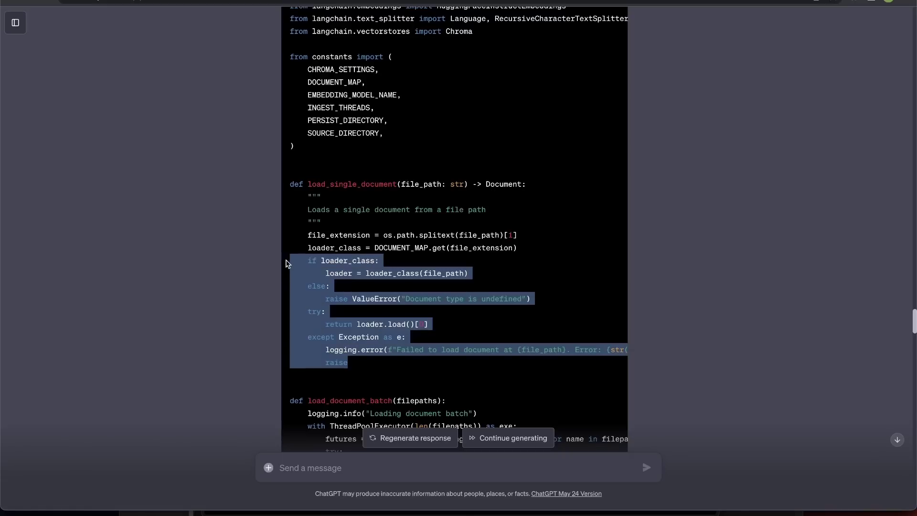
{"action": "left_click", "coordinate": [329, 199]}
{"action": "left_click_drag", "start_coordinate": [364, 368], "coordinate": [288, 267]}
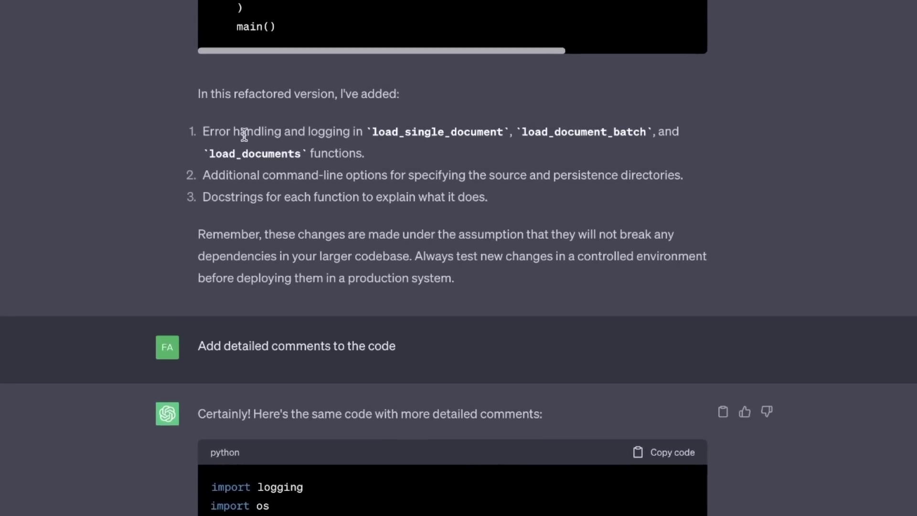
Highlight the error handling and logging, source and persistence directories, and docstrings wording in the refactored version's list of additions
{"action": "left_click_drag", "start_coordinate": [204, 133], "coordinate": [378, 135]}
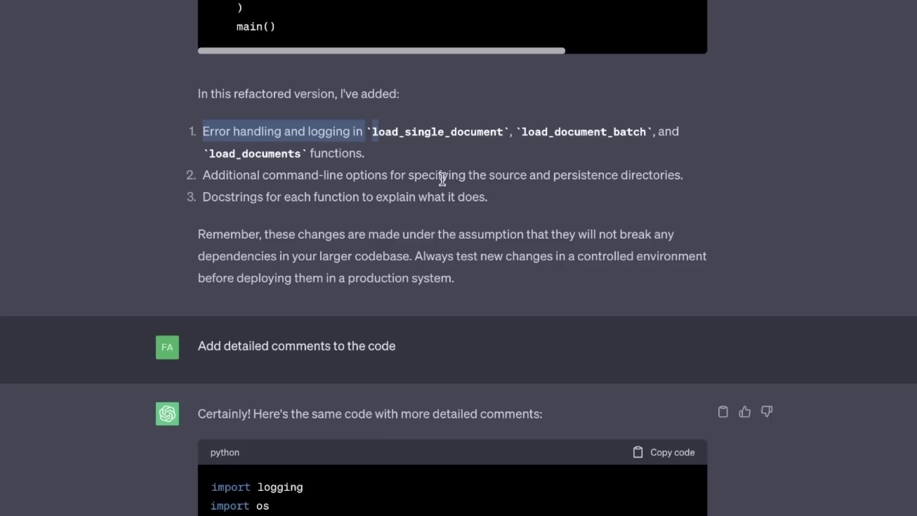
{"action": "left_click_drag", "start_coordinate": [479, 175], "coordinate": [663, 177]}
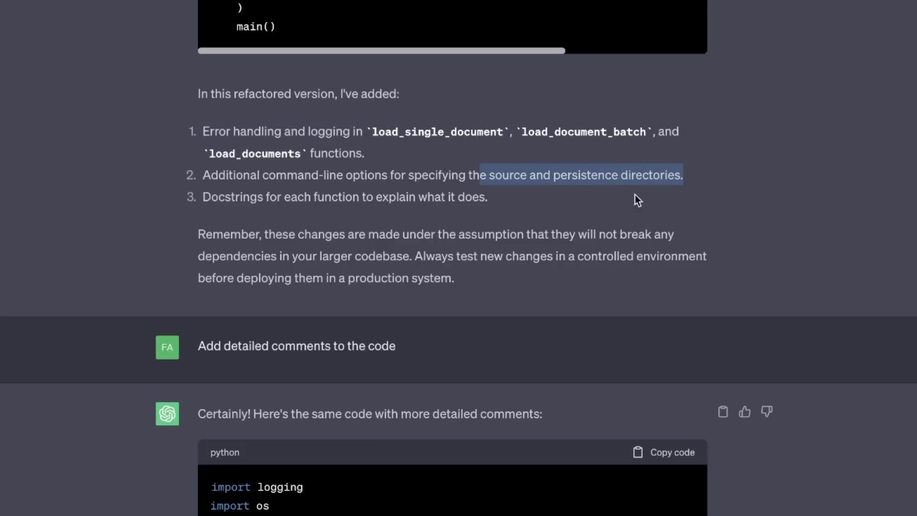
{"action": "left_click_drag", "start_coordinate": [490, 199], "coordinate": [190, 203]}
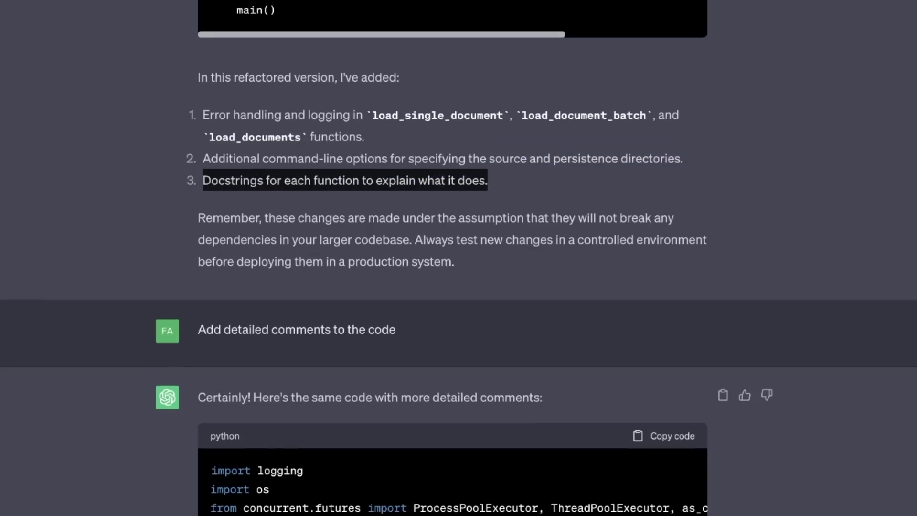
Highlight the comment "Function to load a batch of documents in parallel" above load_document_batch in the commented code
{"action": "scroll", "coordinate": [74, 440], "scroll_direction": "down", "scroll_amount": 5}
{"action": "scroll", "coordinate": [191, 318], "scroll_direction": "down", "scroll_amount": 7}
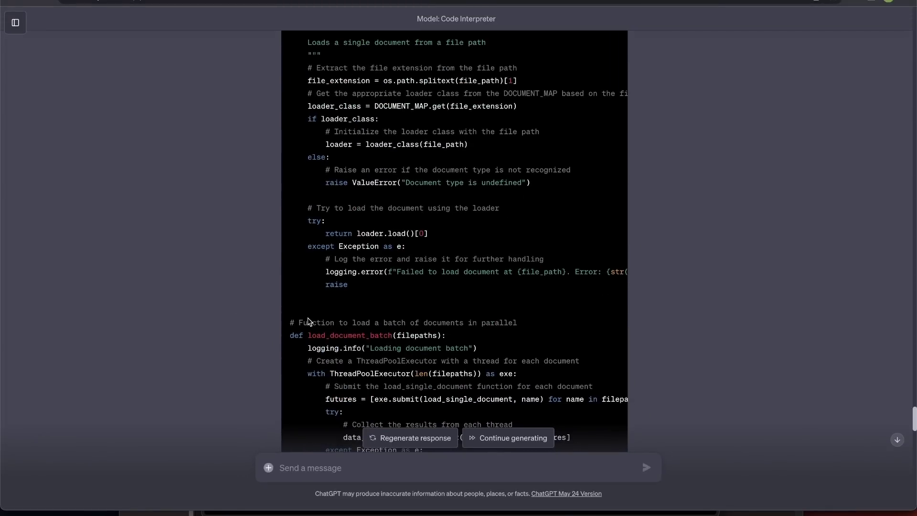
{"action": "left_click_drag", "start_coordinate": [299, 322], "coordinate": [529, 319]}
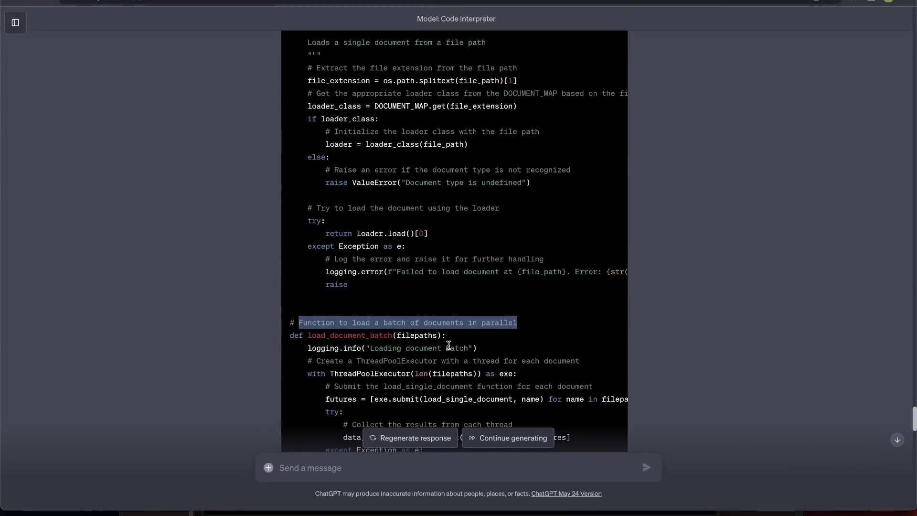
Examine the detailed comments throughout the rest of the commented code and compare them with the earlier refactored version
{"action": "scroll", "coordinate": [383, 344], "scroll_direction": "down", "scroll_amount": 3}
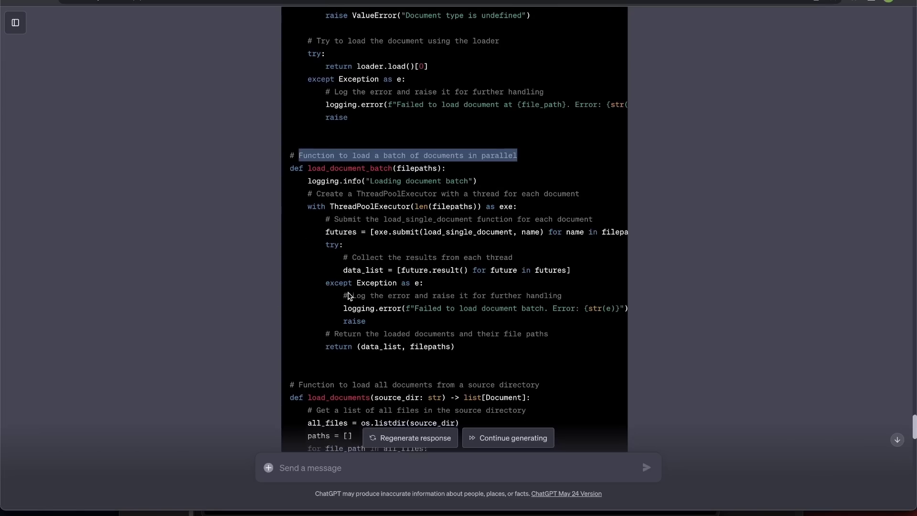
{"action": "scroll", "coordinate": [334, 292], "scroll_direction": "down", "scroll_amount": 4}
{"action": "scroll", "coordinate": [354, 277], "scroll_direction": "down", "scroll_amount": 2}
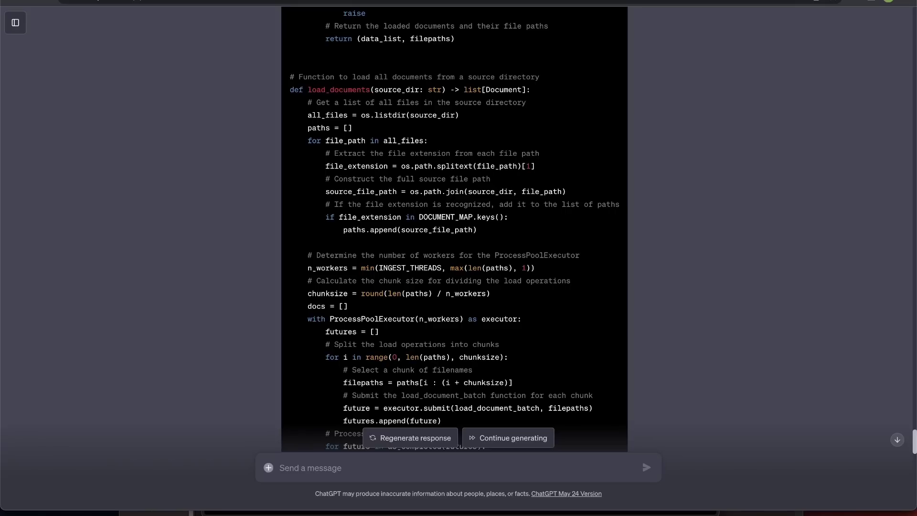
{"action": "scroll", "coordinate": [454, 229], "scroll_direction": "down", "scroll_amount": 10}
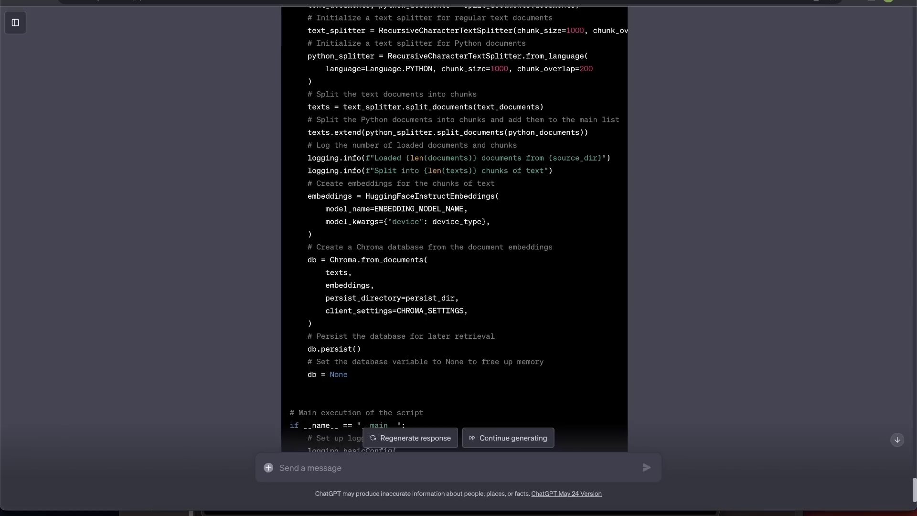
{"action": "scroll", "coordinate": [453, 229], "scroll_direction": "up", "scroll_amount": 15}
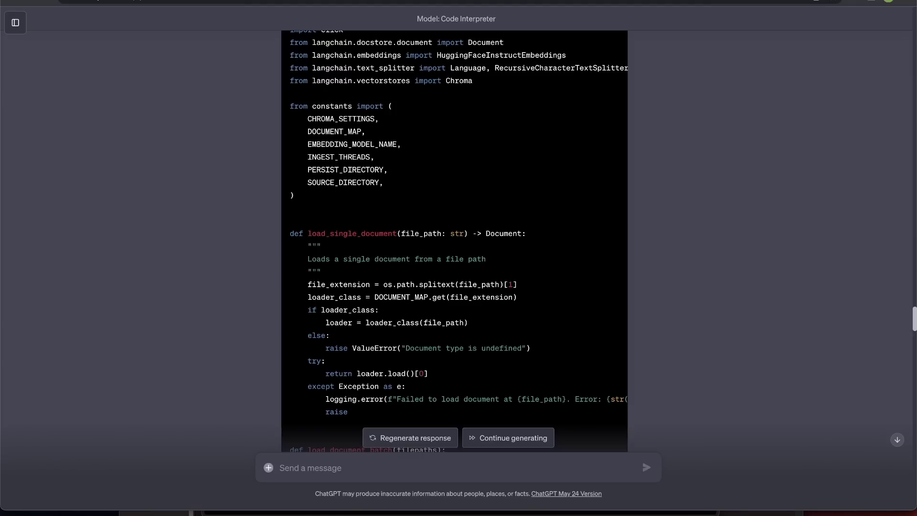
{"action": "scroll", "coordinate": [454, 238], "scroll_direction": "down", "scroll_amount": 15}
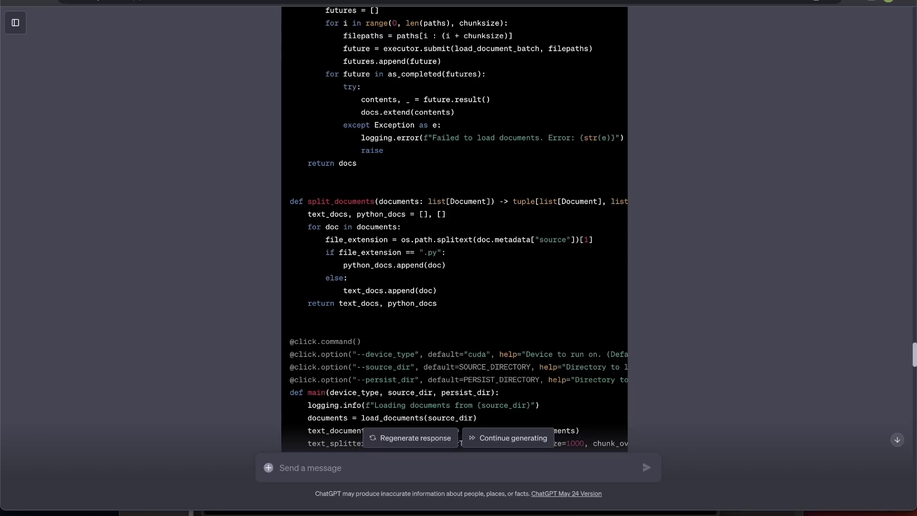
{"action": "scroll", "coordinate": [454, 229], "scroll_direction": "down", "scroll_amount": 10}
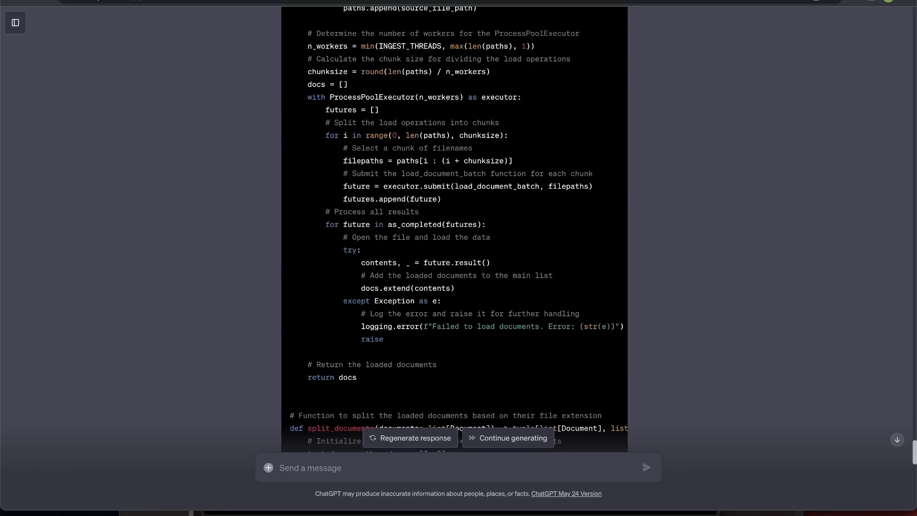